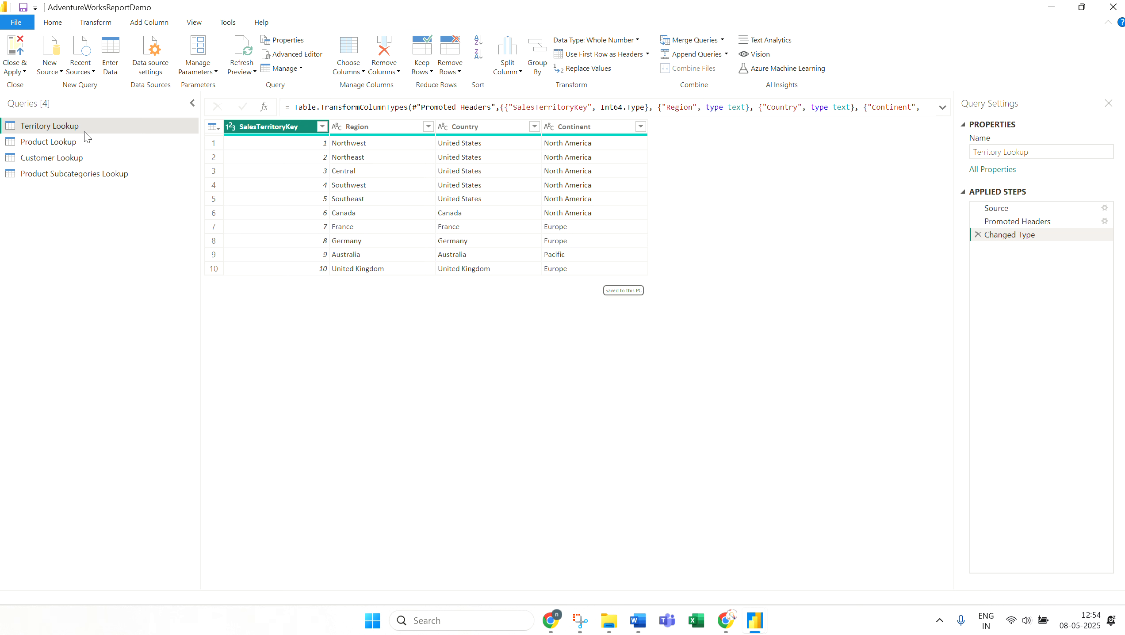
Step: Look through the Product Lookup and Product Subcategories Lookup queries and open the Customer Lookup query
left_click(56, 141)
left_click(55, 158)
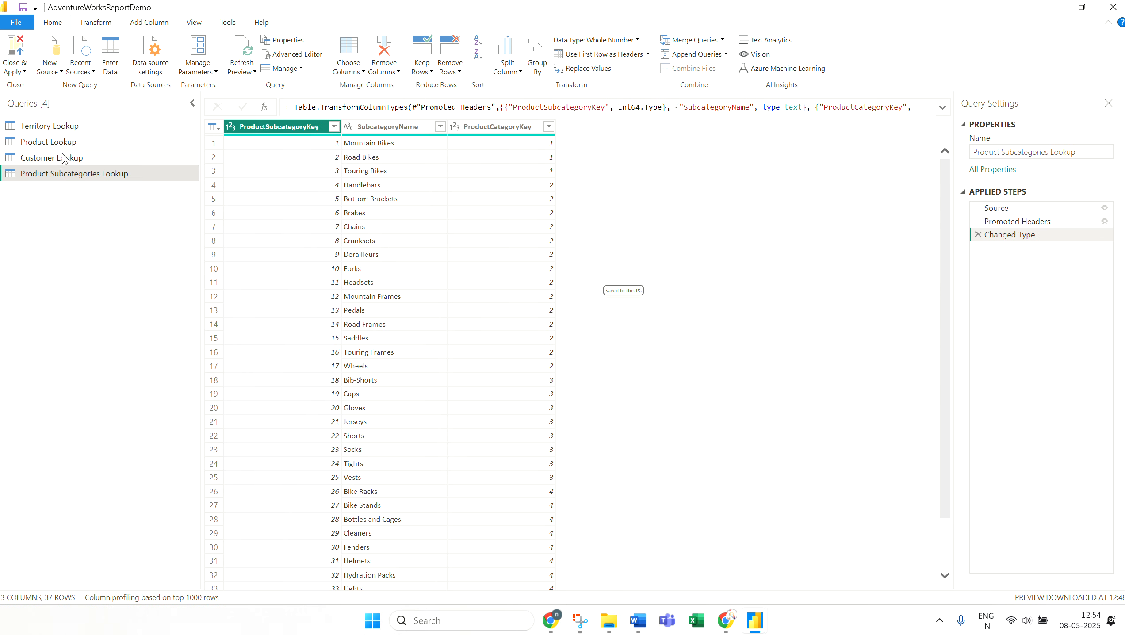
left_click(64, 158)
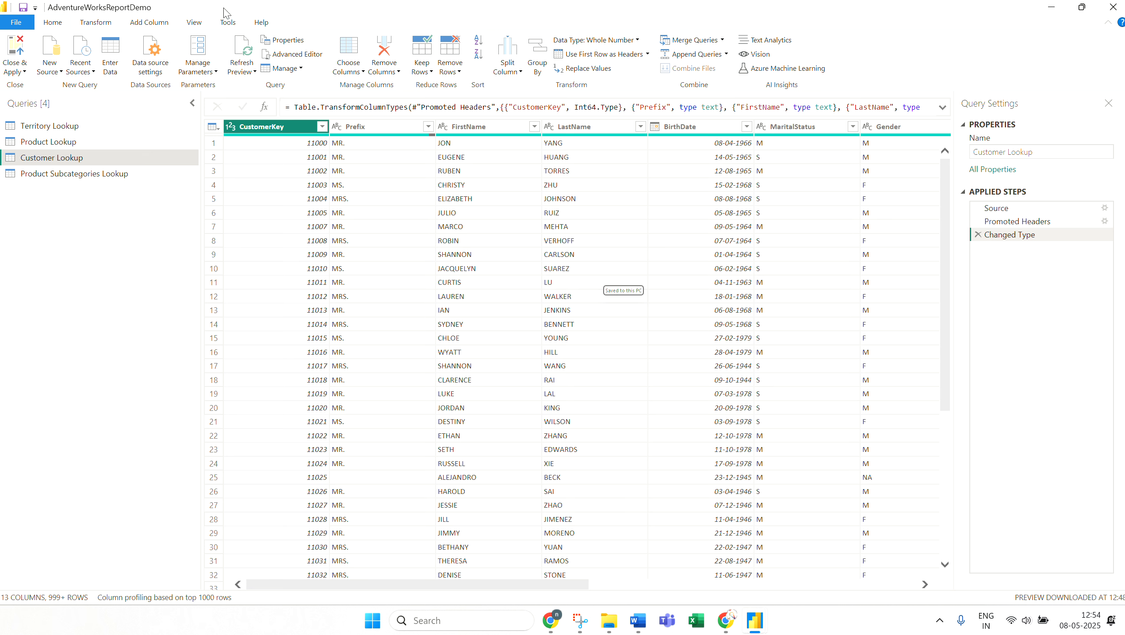
Step: Turn on the Column quality data preview for the Customer Lookup query
left_click(194, 23)
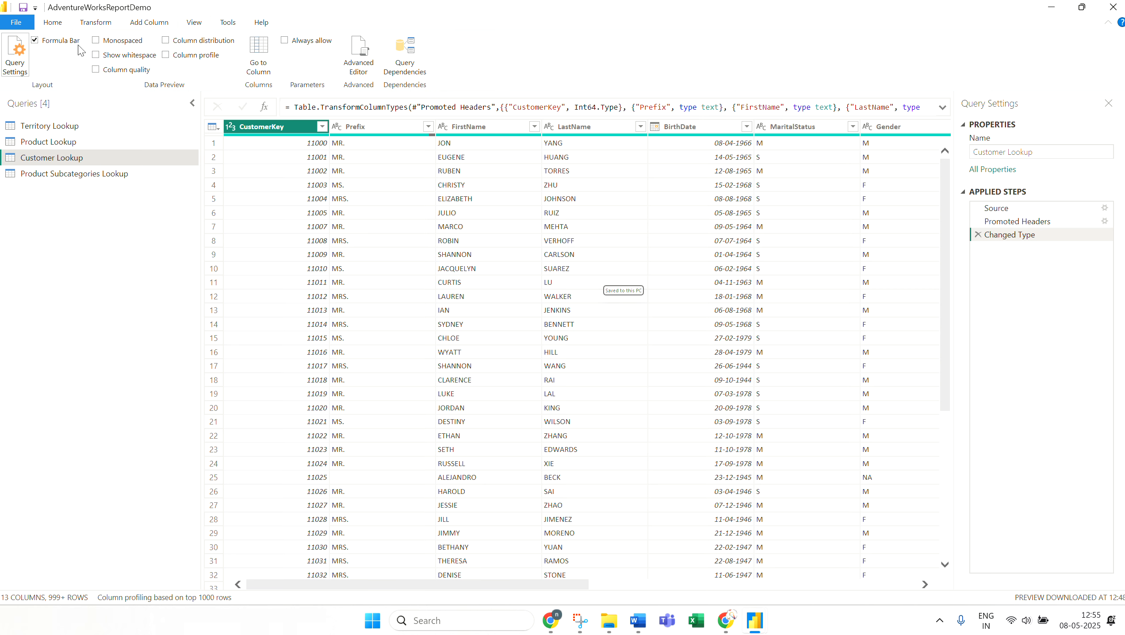
key("ctrl+1")
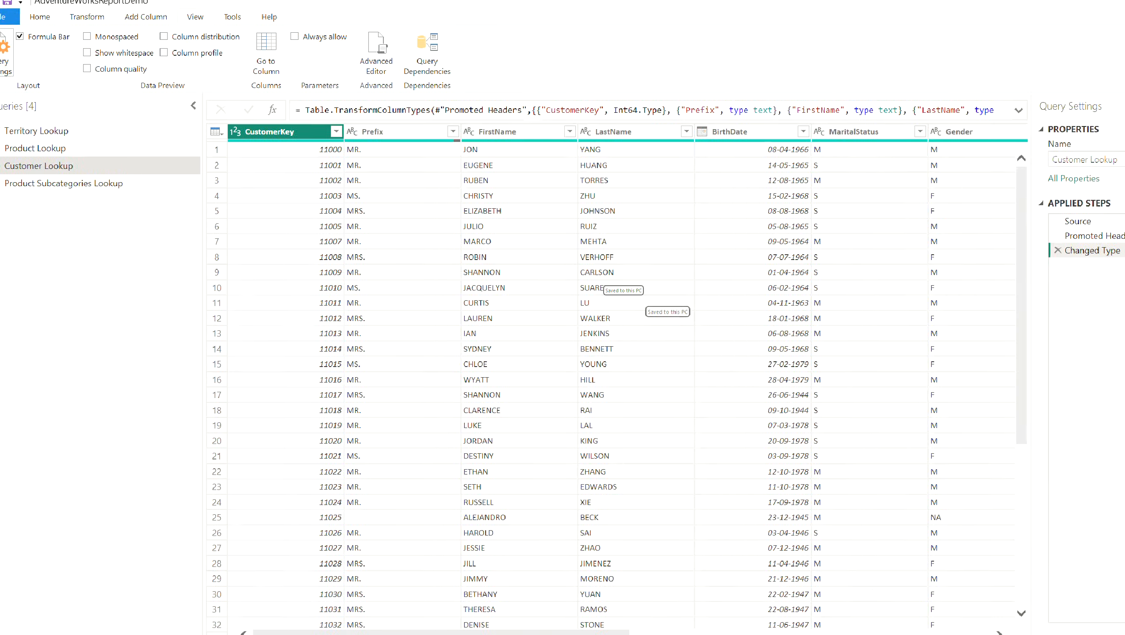
left_click(178, 80)
mouse_move(220, 56)
left_mouse_down()
mouse_move(215, 76)
mouse_move(2, 78)
mouse_move(62, 2)
mouse_move(298, 5)
mouse_move(279, 126)
mouse_move(109, 121)
left_mouse_up()
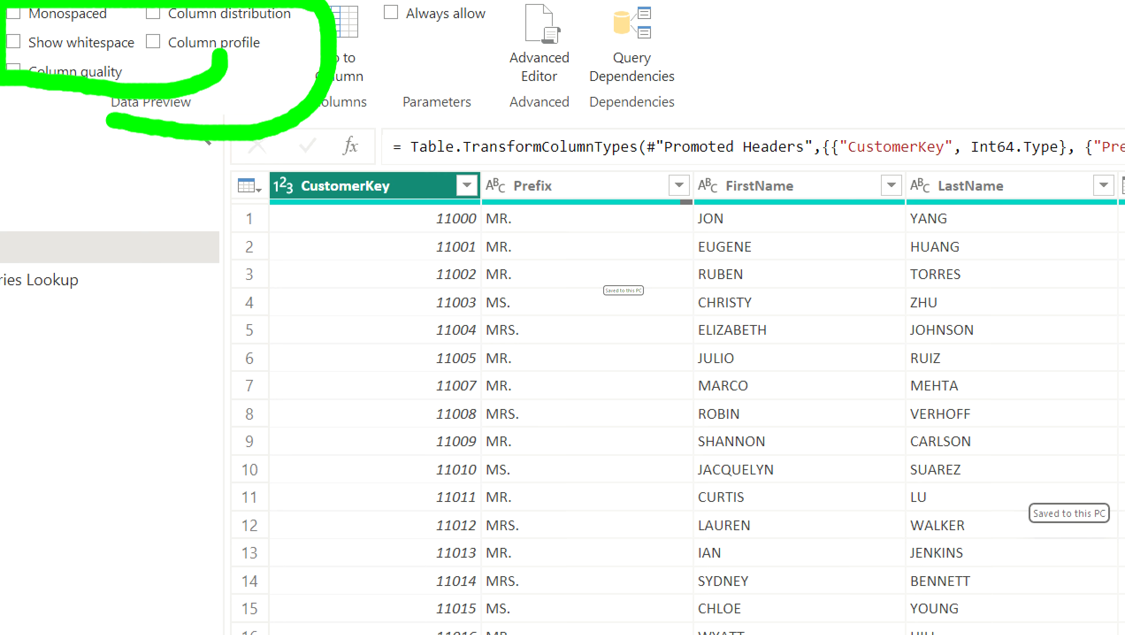
key("Escape")
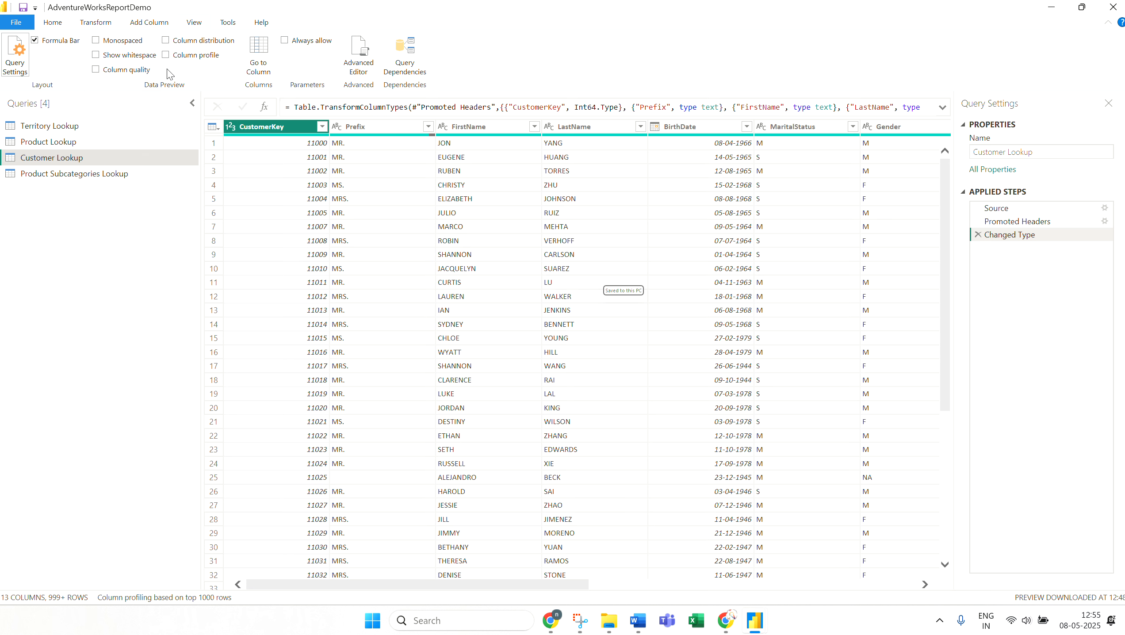
left_click(96, 70)
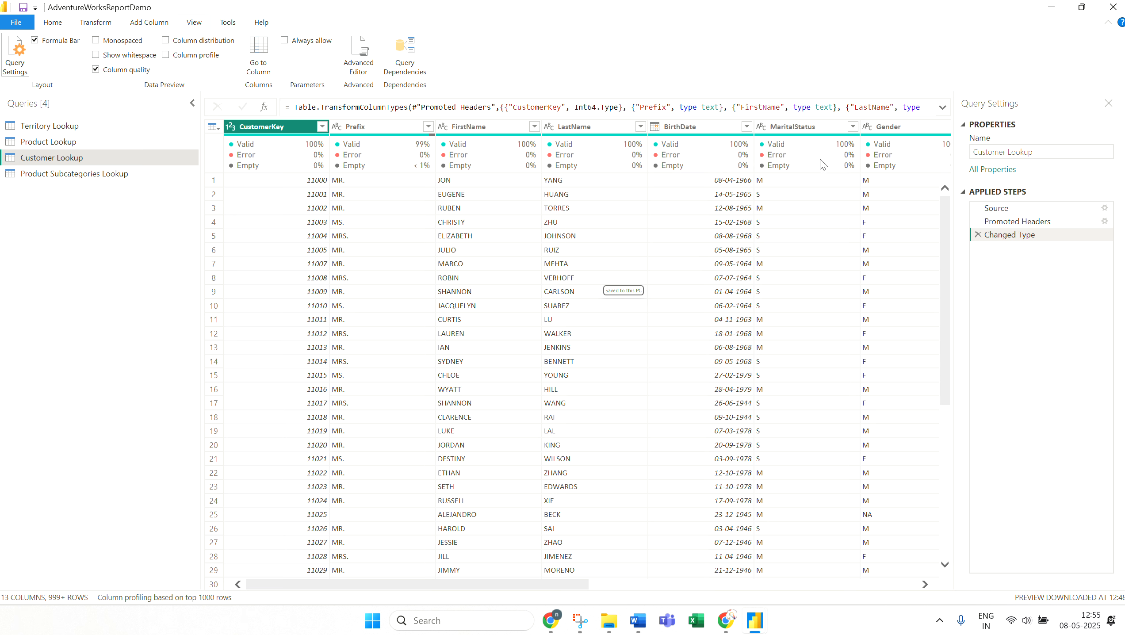
Step: Examine the valid, error and empty percentages across all Customer Lookup columns, from CustomerKey to HomeOwner, paying attention to Prefix
mouse_move(827, 164)
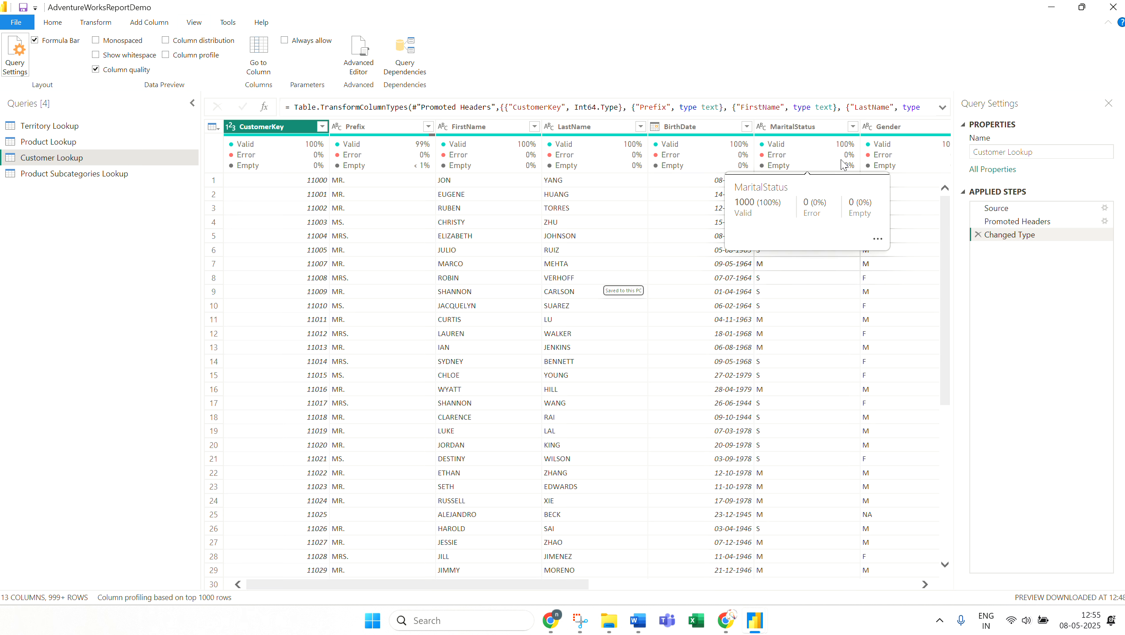
mouse_move(294, 151)
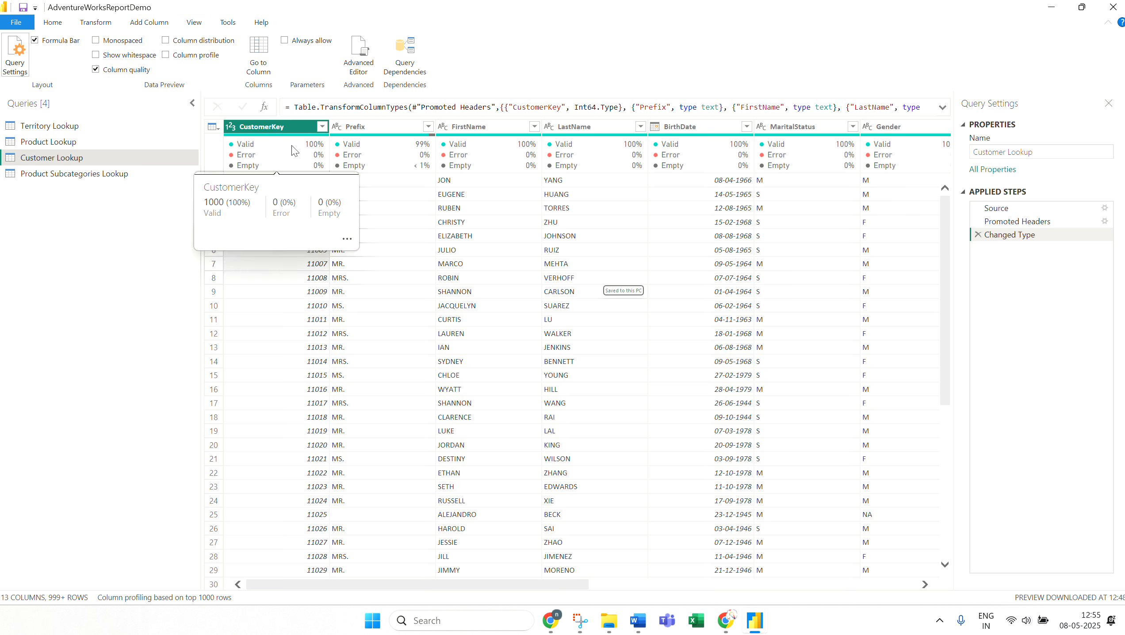
mouse_move(388, 157)
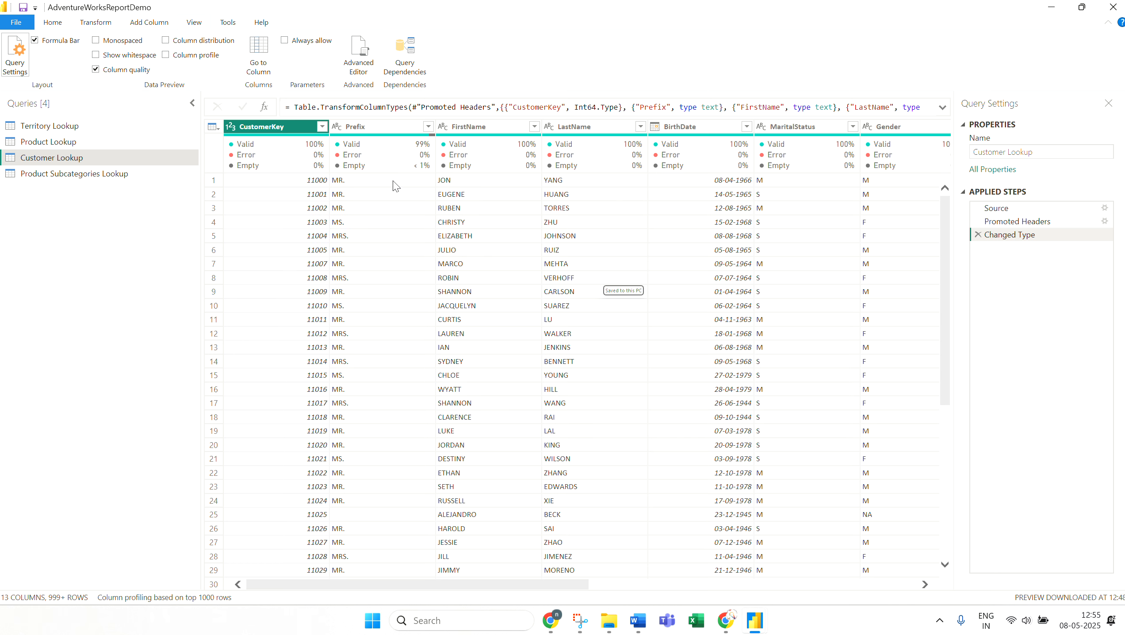
key("ctrl+1")
left_click(409, 164)
mouse_move(415, 183)
left_mouse_down()
mouse_move(468, 180)
mouse_move(414, 186)
left_mouse_up()
key("Escape")
left_click_drag(501, 590, 568, 590)
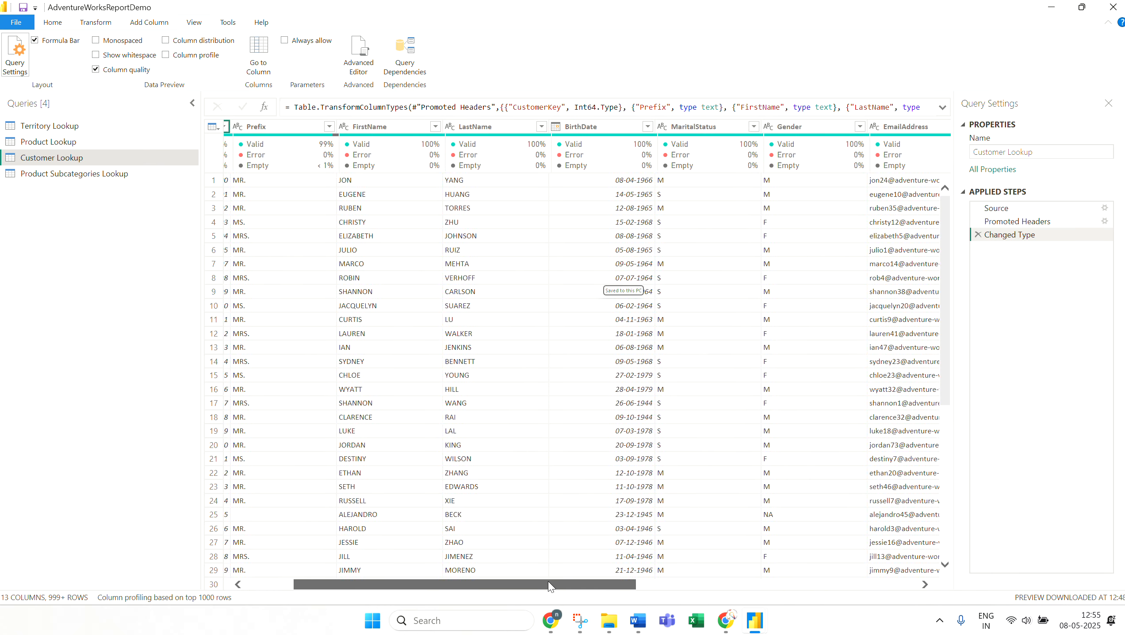
mouse_move(526, 139)
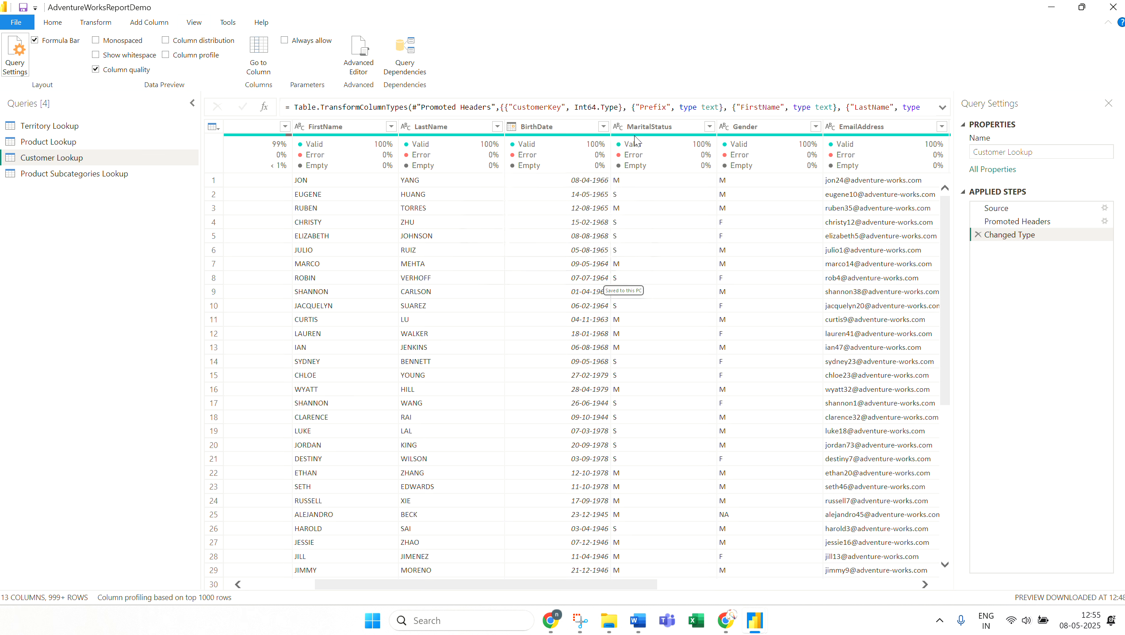
mouse_move(676, 141)
left_click_drag(571, 584, 865, 585)
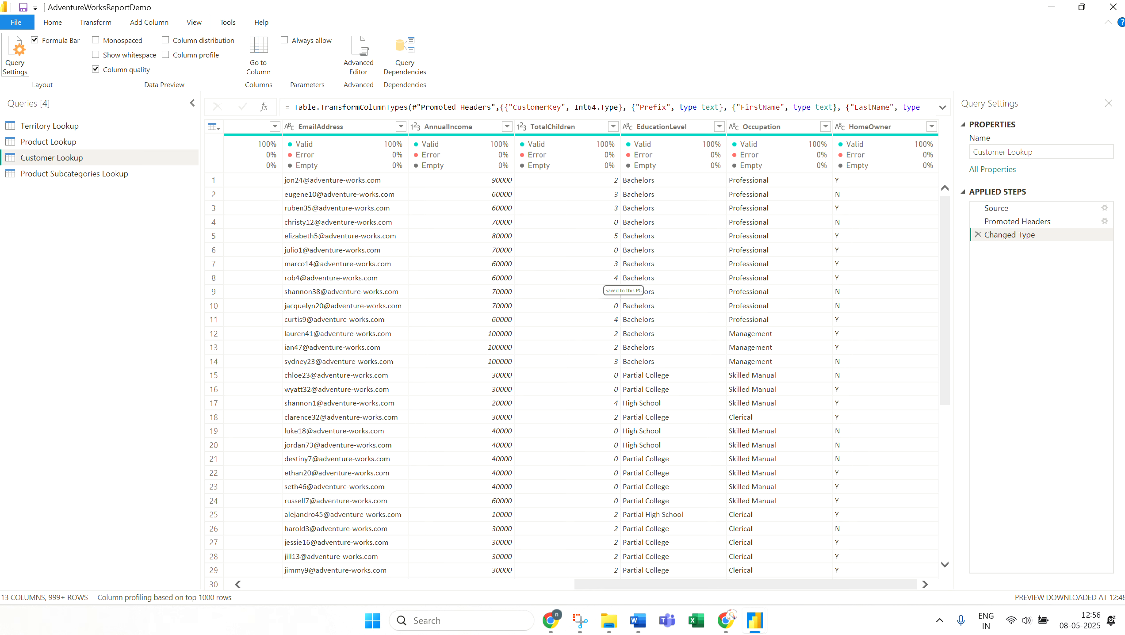
left_click_drag(738, 586, 298, 585)
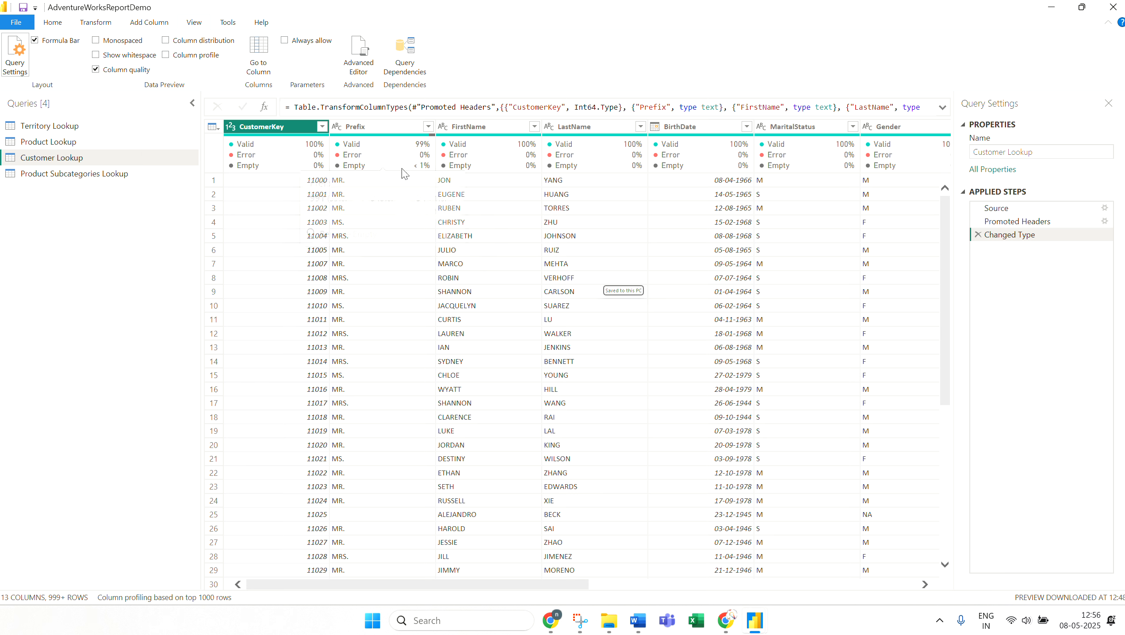
mouse_move(351, 168)
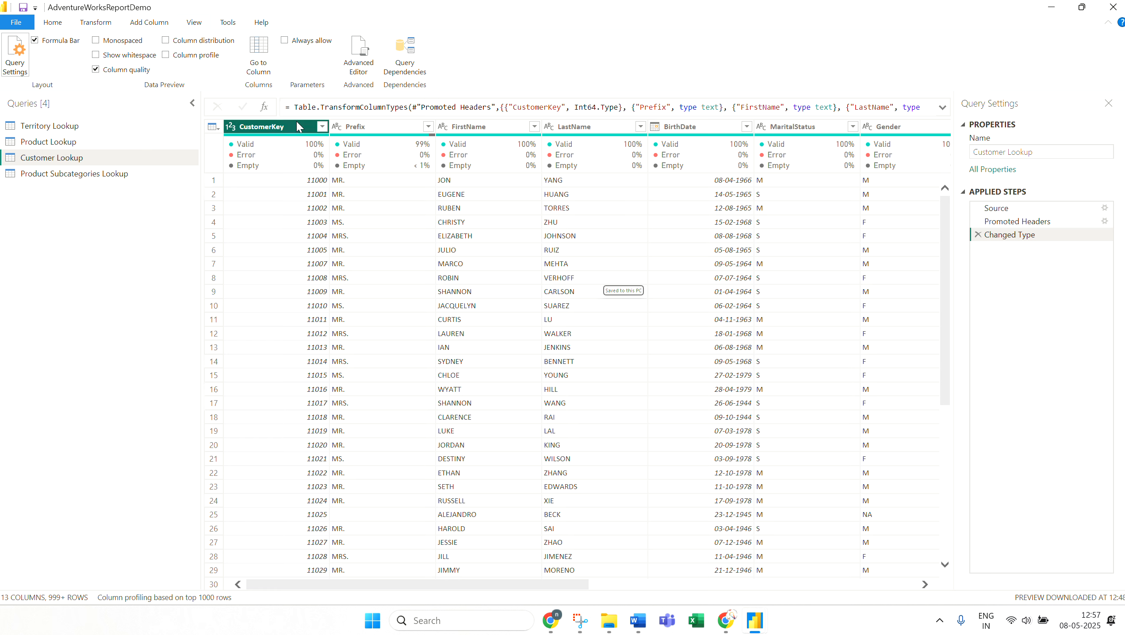
mouse_move(418, 169)
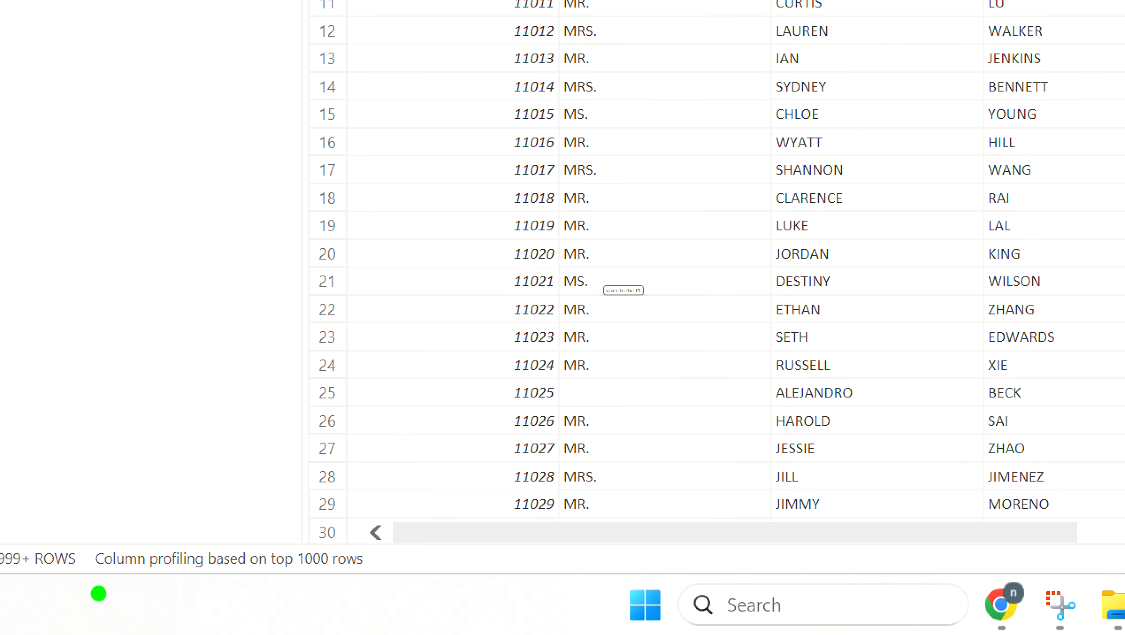
Step: Base the column profiling on the entire data set instead of the top 1000 rows
mouse_move(96, 589)
left_mouse_down()
mouse_move(411, 551)
mouse_move(354, 506)
mouse_move(100, 508)
mouse_move(60, 564)
mouse_move(134, 613)
mouse_move(141, 598)
left_mouse_up()
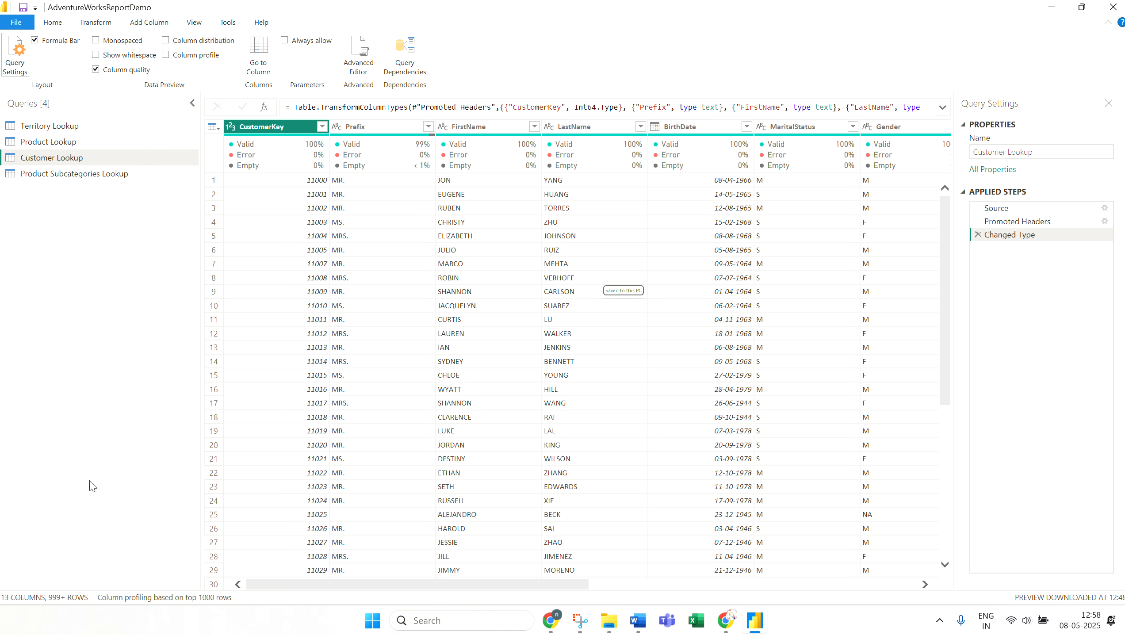
left_click(153, 598)
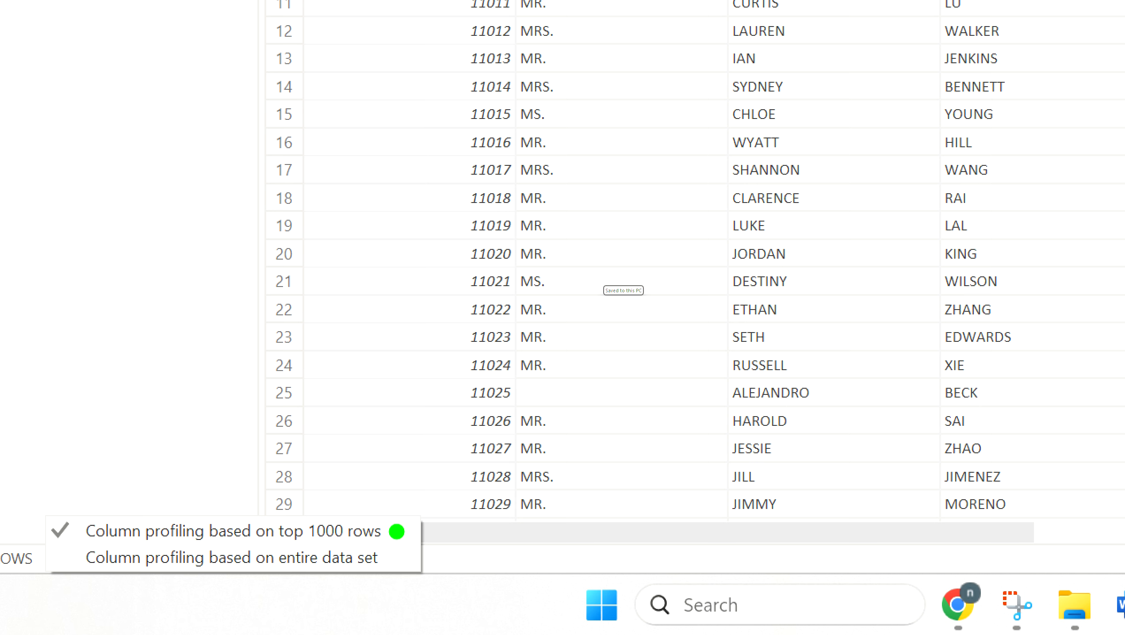
left_click_drag(86, 579, 159, 579)
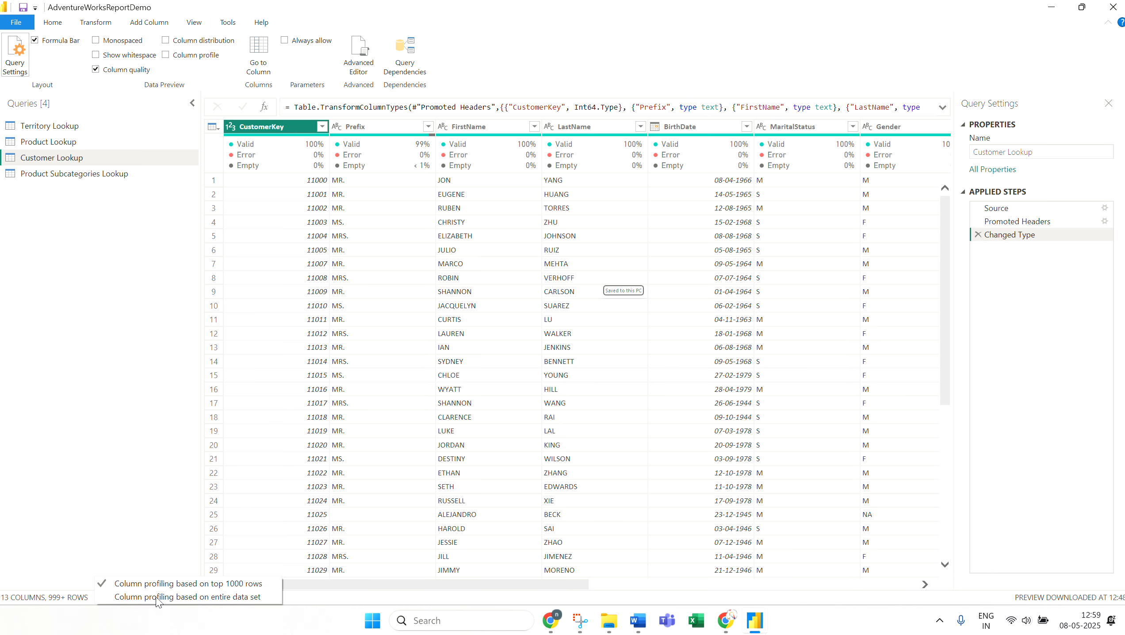
left_click(121, 600)
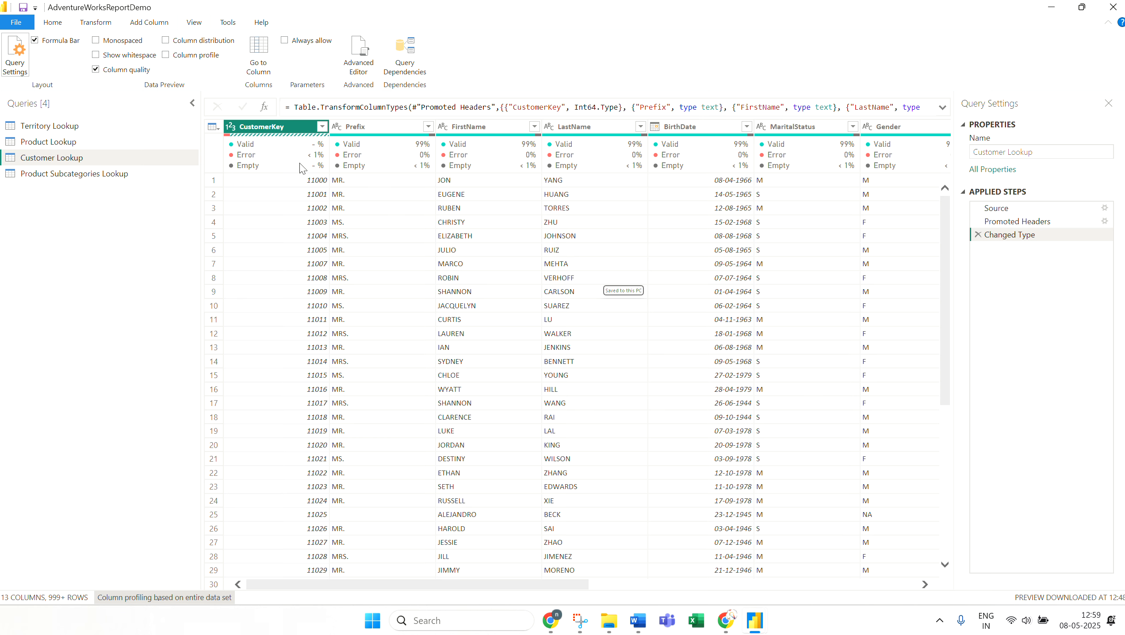
Step: Try removing the rows with errors in the CustomerKey column, and delete the Removed Errors step from the applied steps
mouse_move(290, 141)
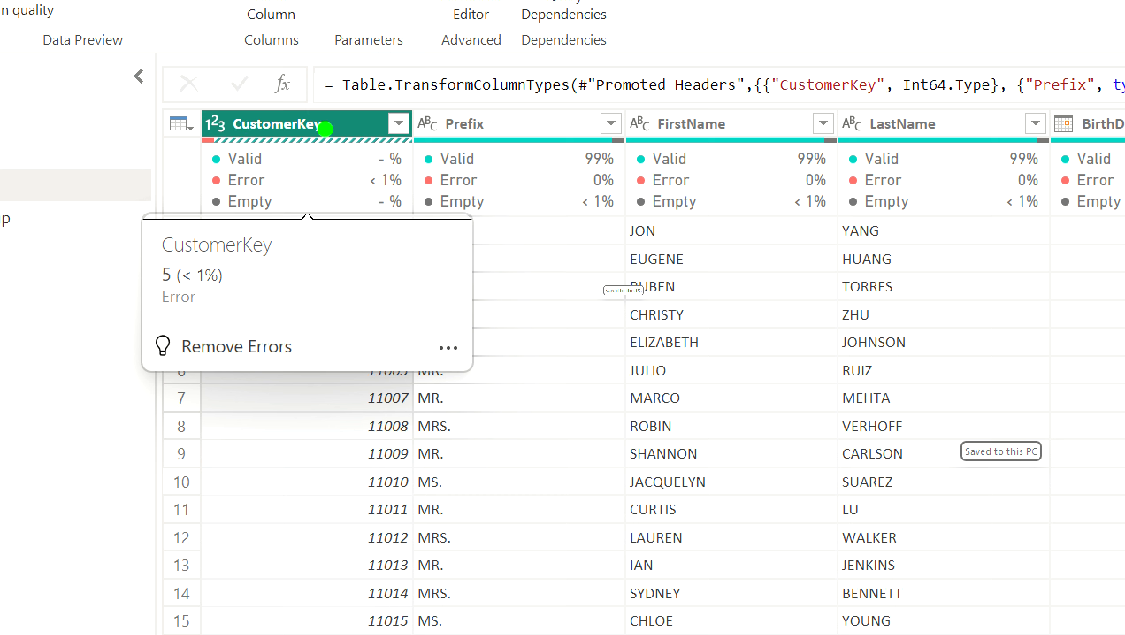
left_click_drag(232, 141, 279, 137)
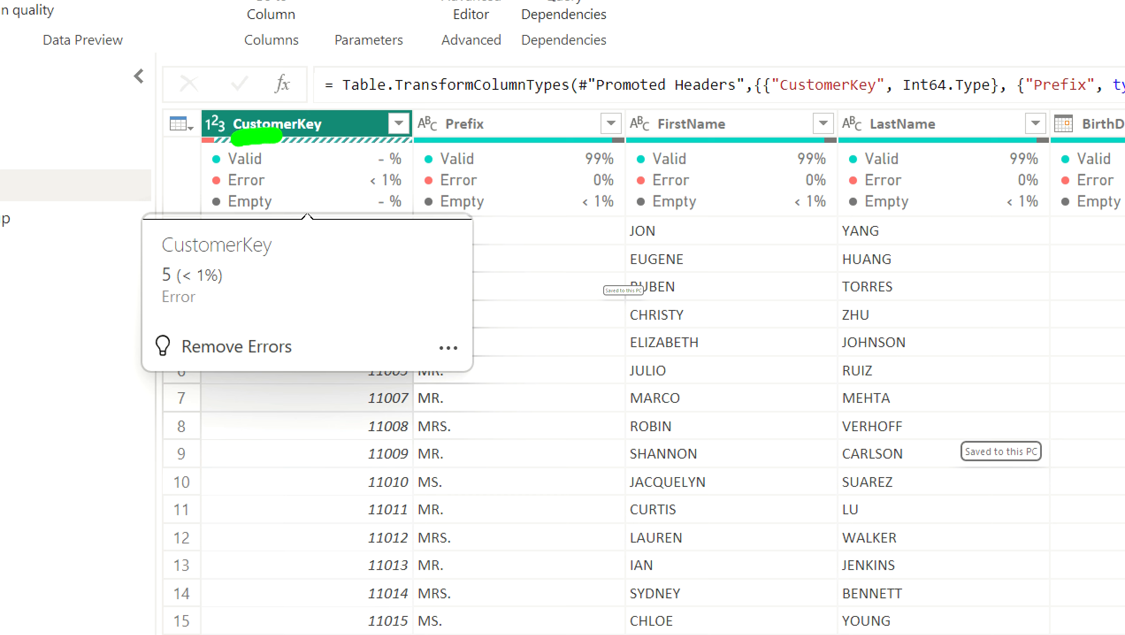
left_click_drag(200, 293, 236, 291)
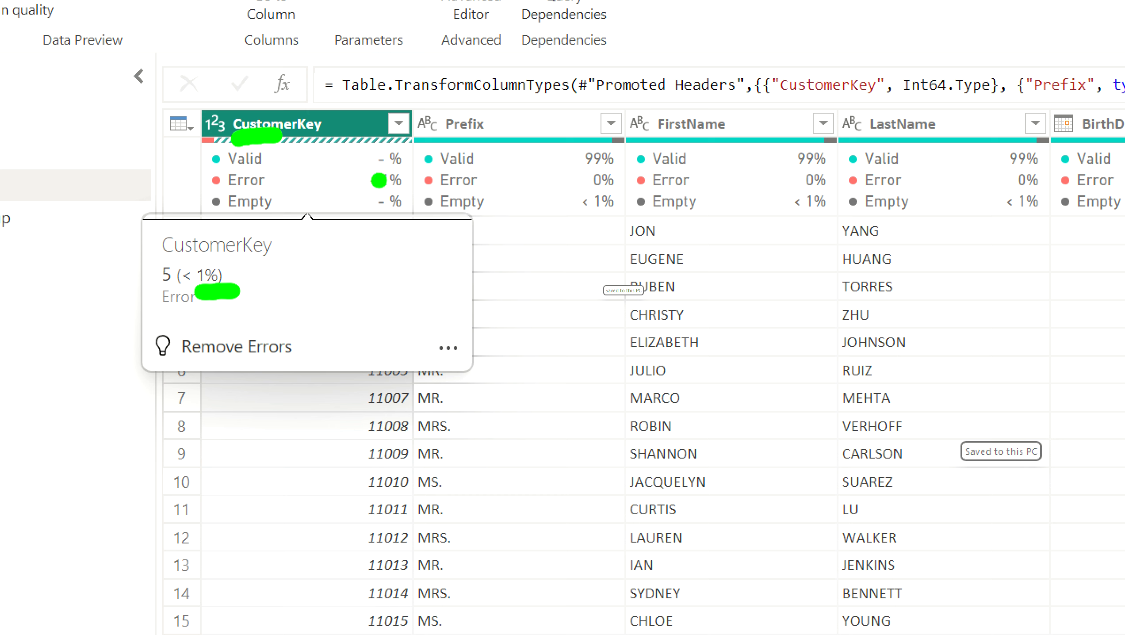
mouse_move(413, 199)
left_mouse_down()
mouse_move(220, 198)
mouse_move(187, 175)
mouse_move(265, 150)
mouse_move(405, 160)
mouse_move(428, 191)
left_mouse_up()
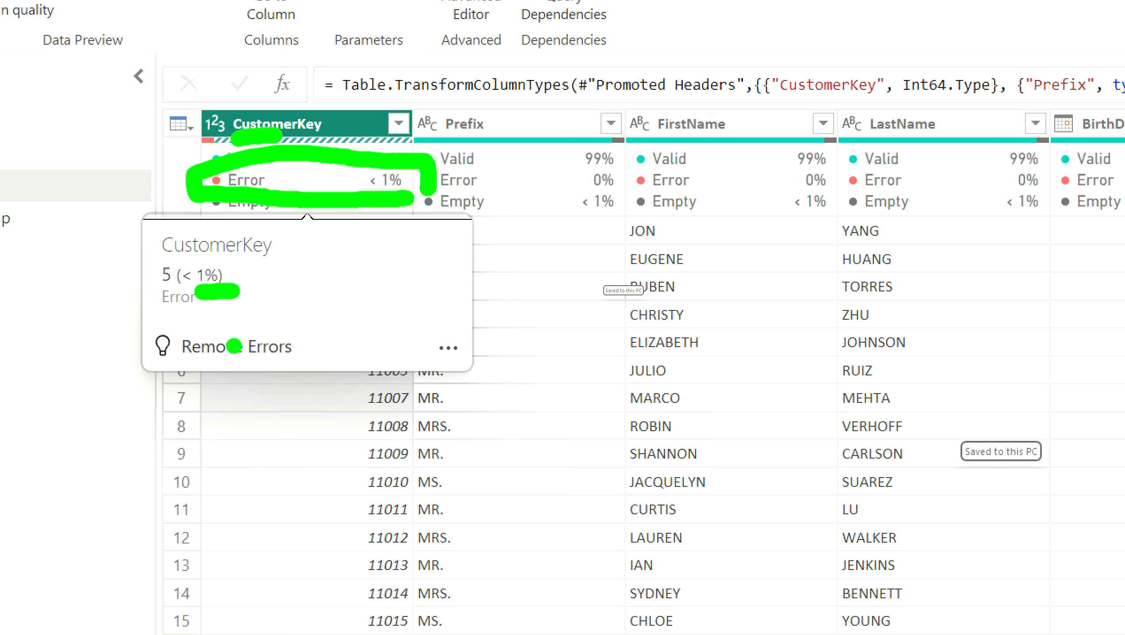
key("Escape")
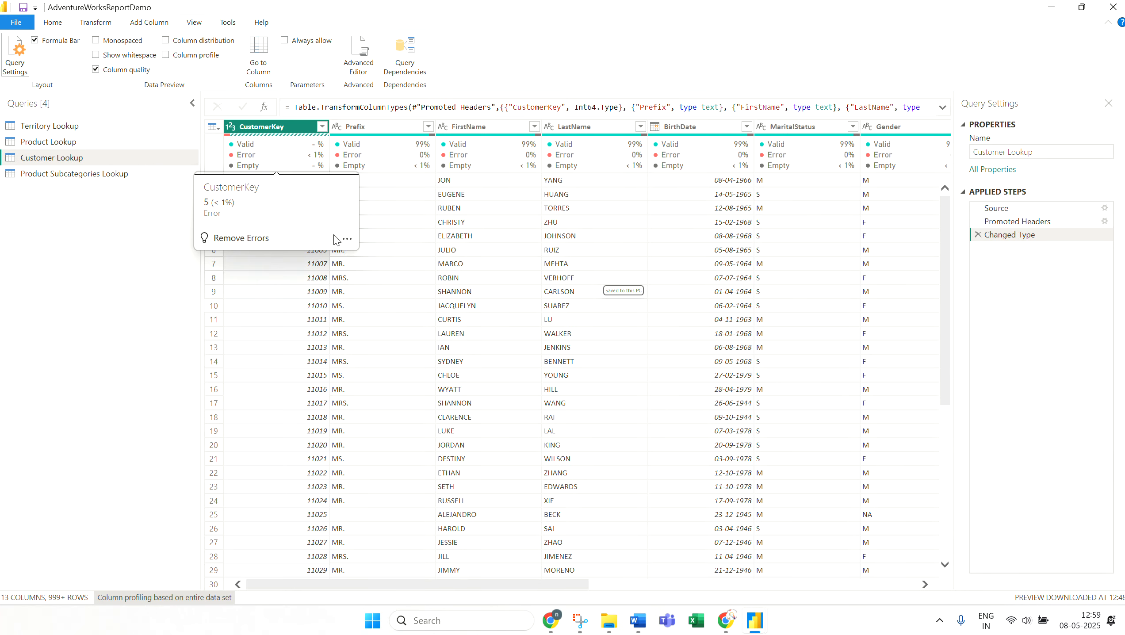
left_click(347, 239)
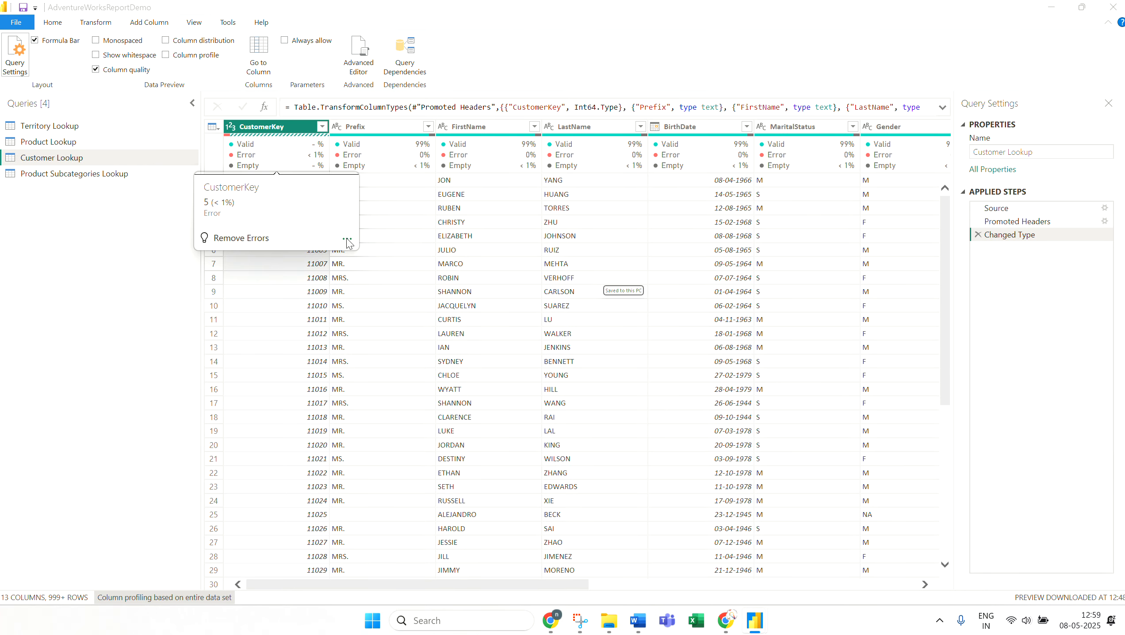
left_click(260, 238)
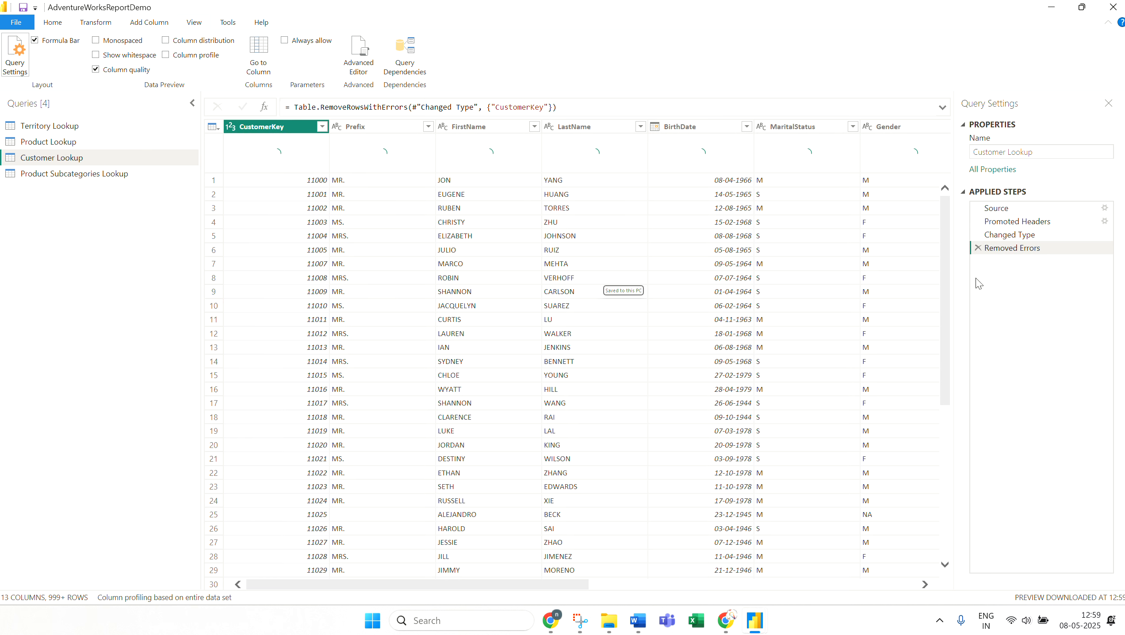
left_click(978, 248)
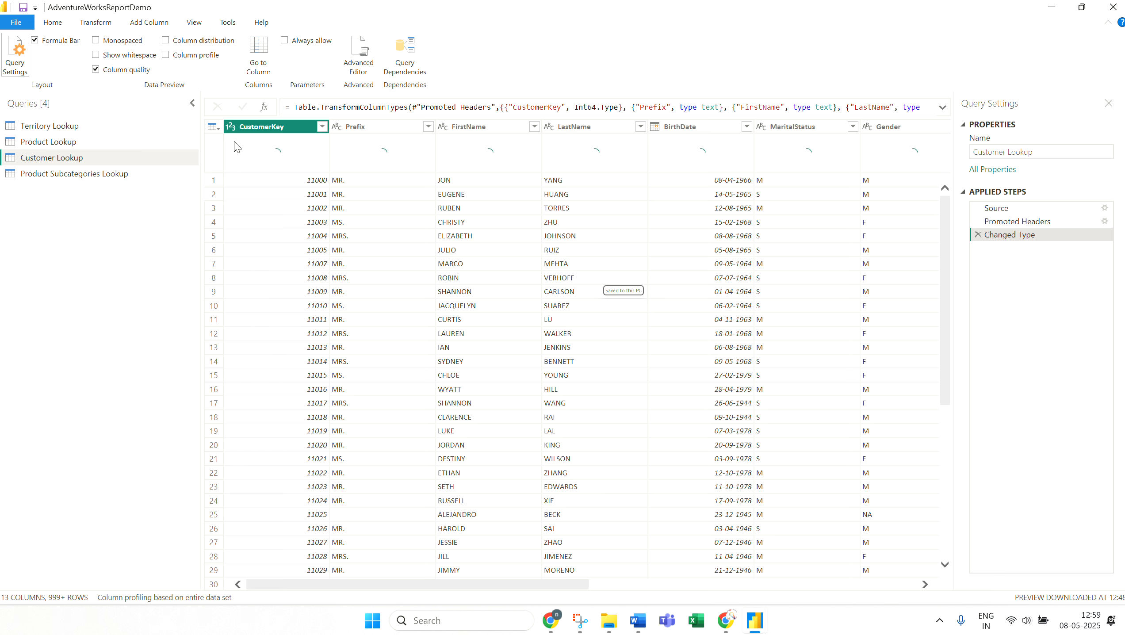
Step: Examine the detailed valid, error and empty counts behind the column quality figures for Prefix, FirstName, BirthDate, EmailAddress and their neighbouring columns
mouse_move(267, 167)
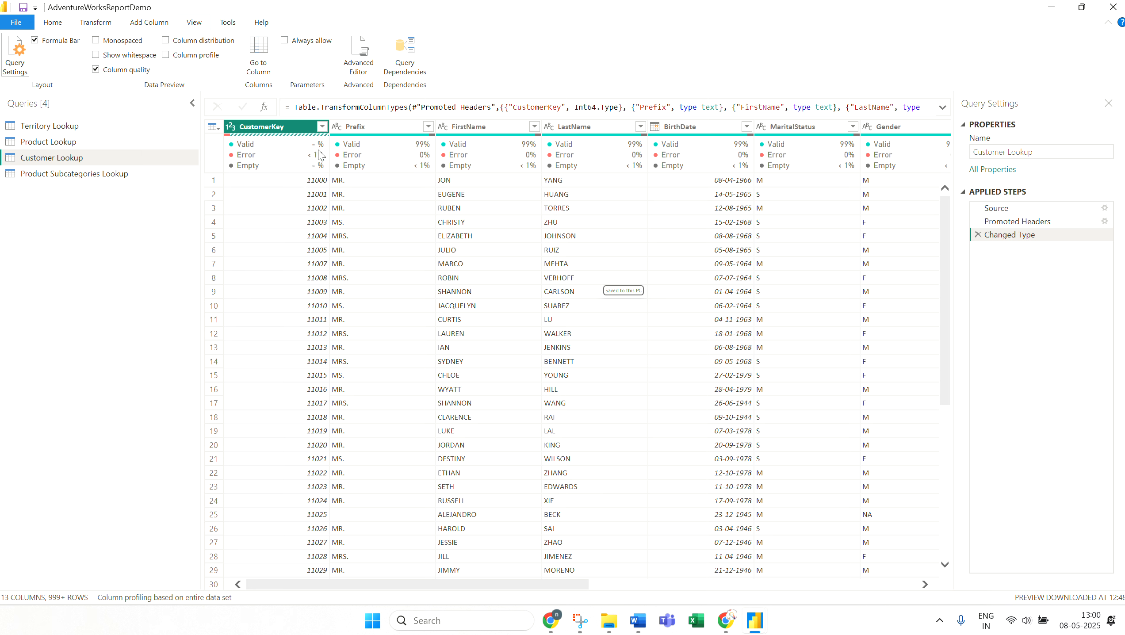
mouse_move(280, 135)
left_click(414, 175)
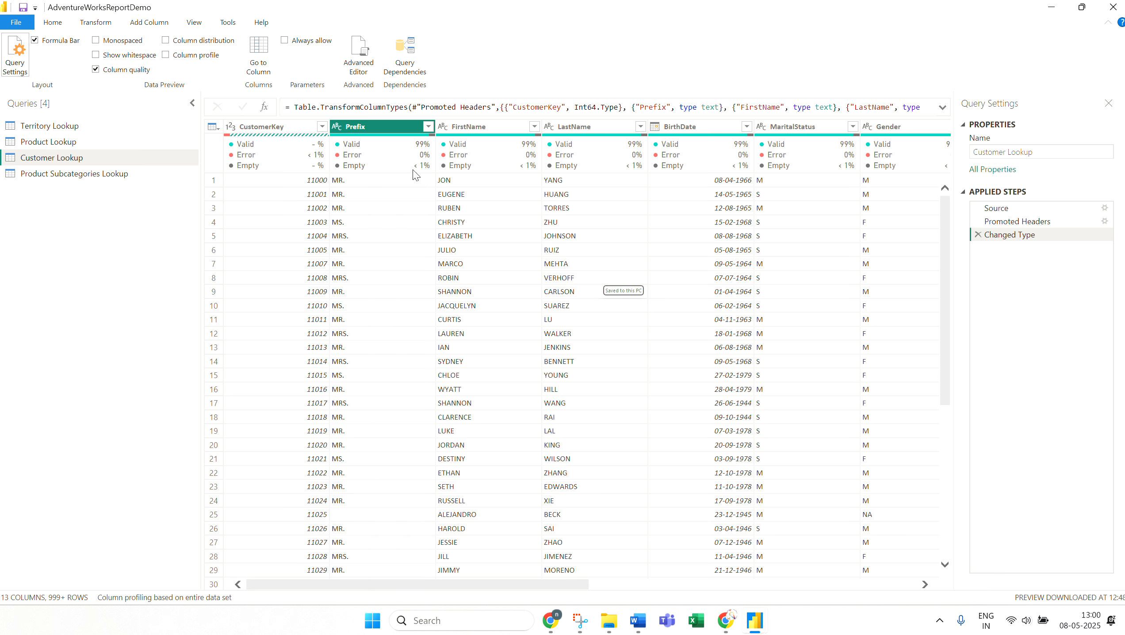
left_click(474, 158)
mouse_move(351, 171)
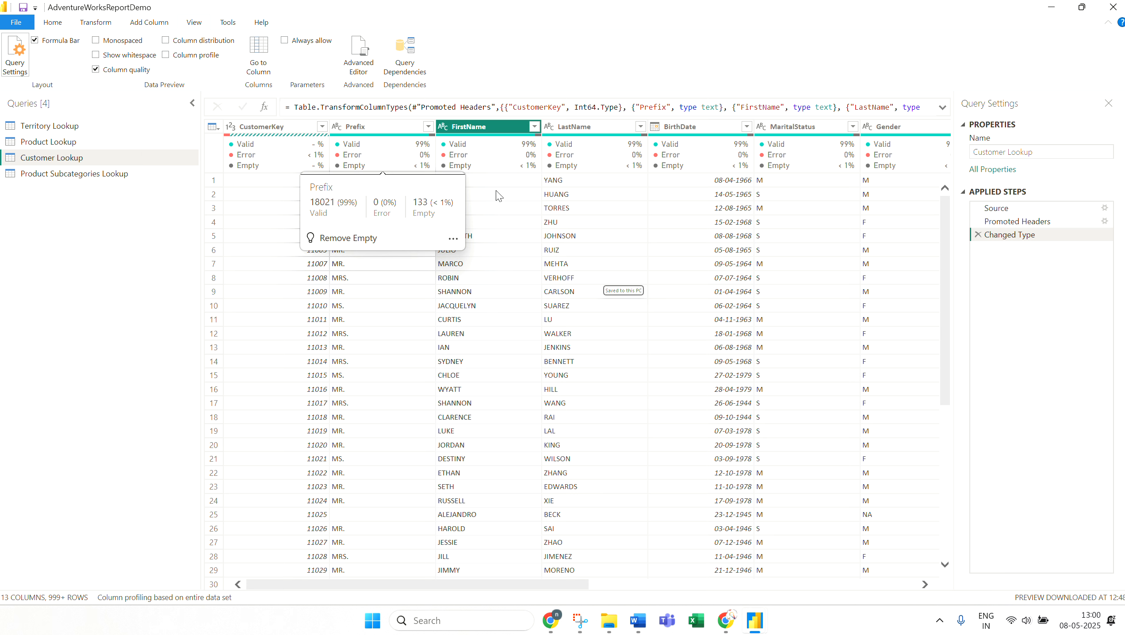
mouse_move(483, 172)
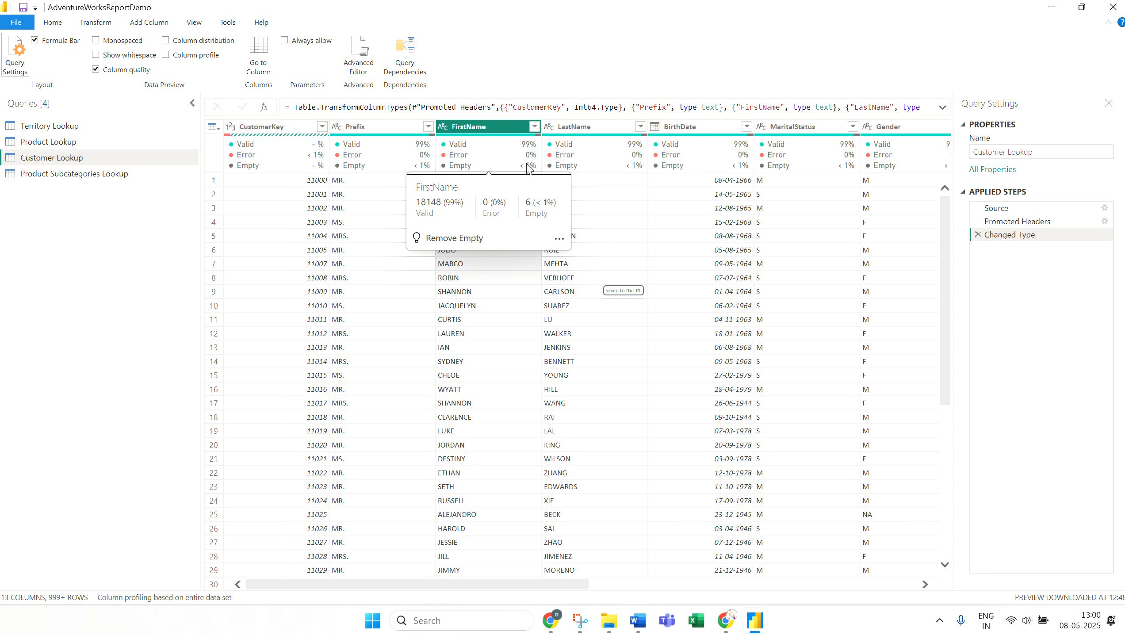
mouse_move(710, 172)
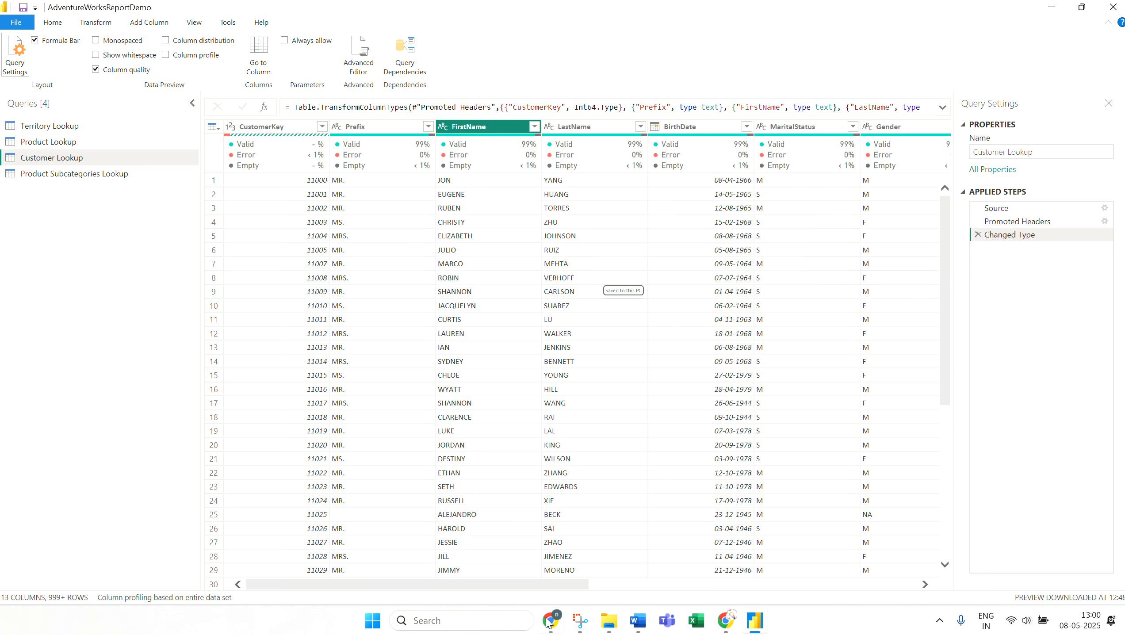
left_click(566, 579)
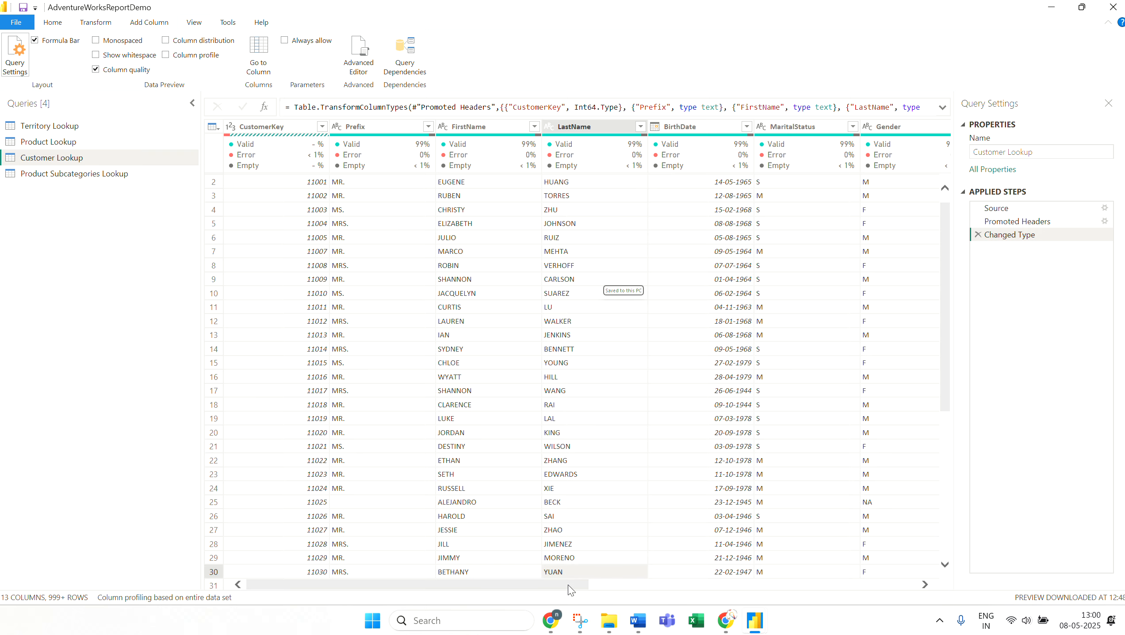
left_click_drag(569, 585, 687, 585)
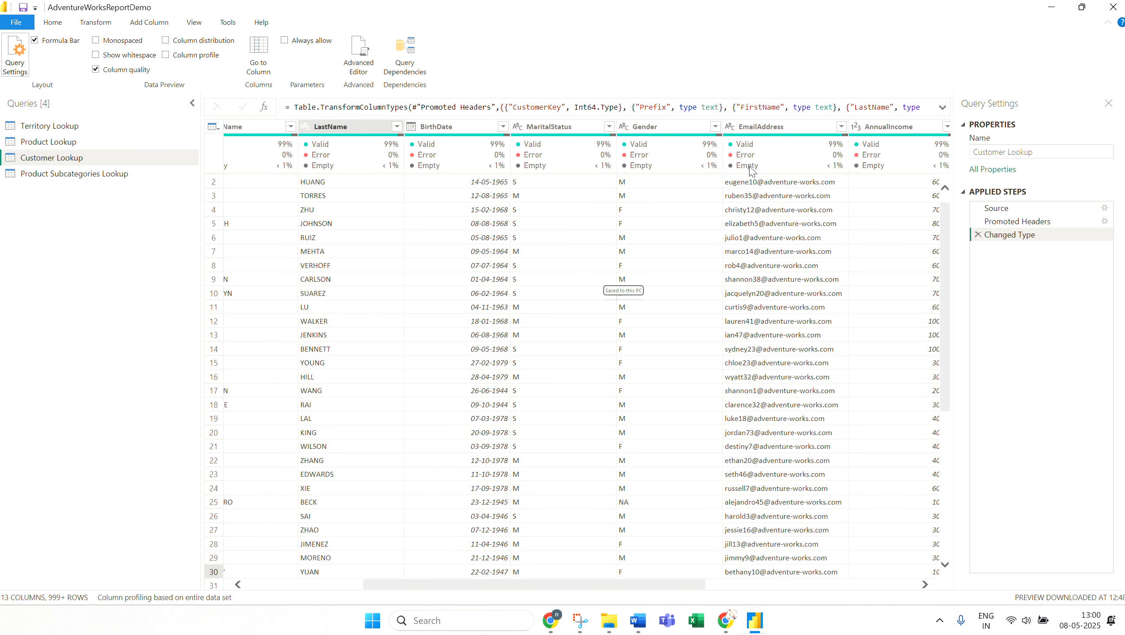
mouse_move(751, 171)
left_click_drag(662, 586, 409, 605)
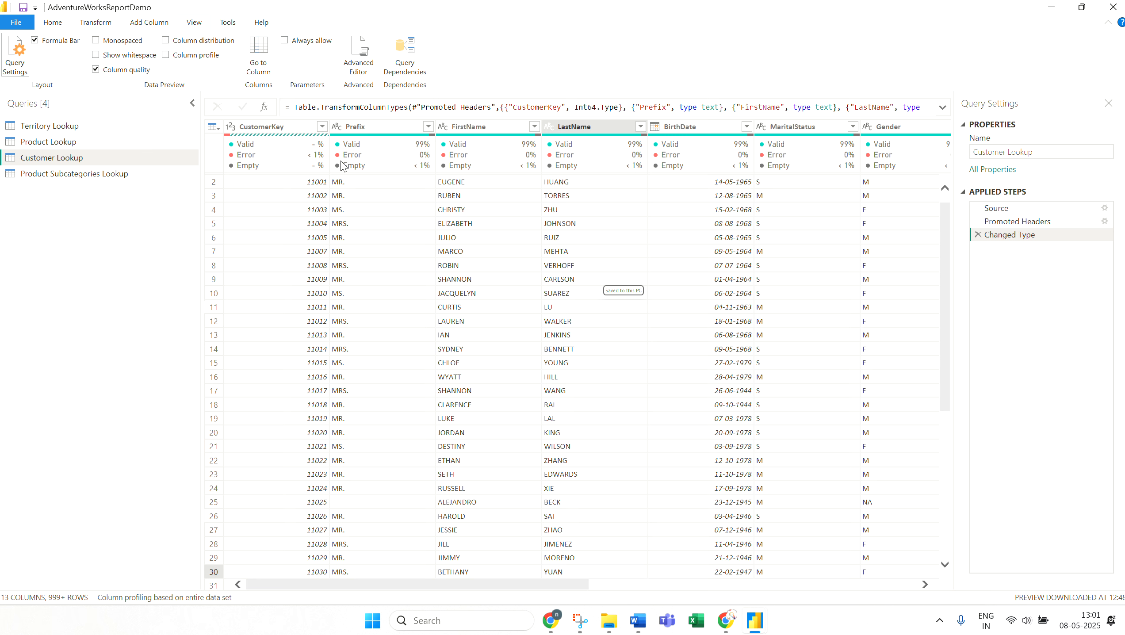
Step: Remove the rows with errors in the CustomerKey column of the Customer Lookup query
left_click(317, 160)
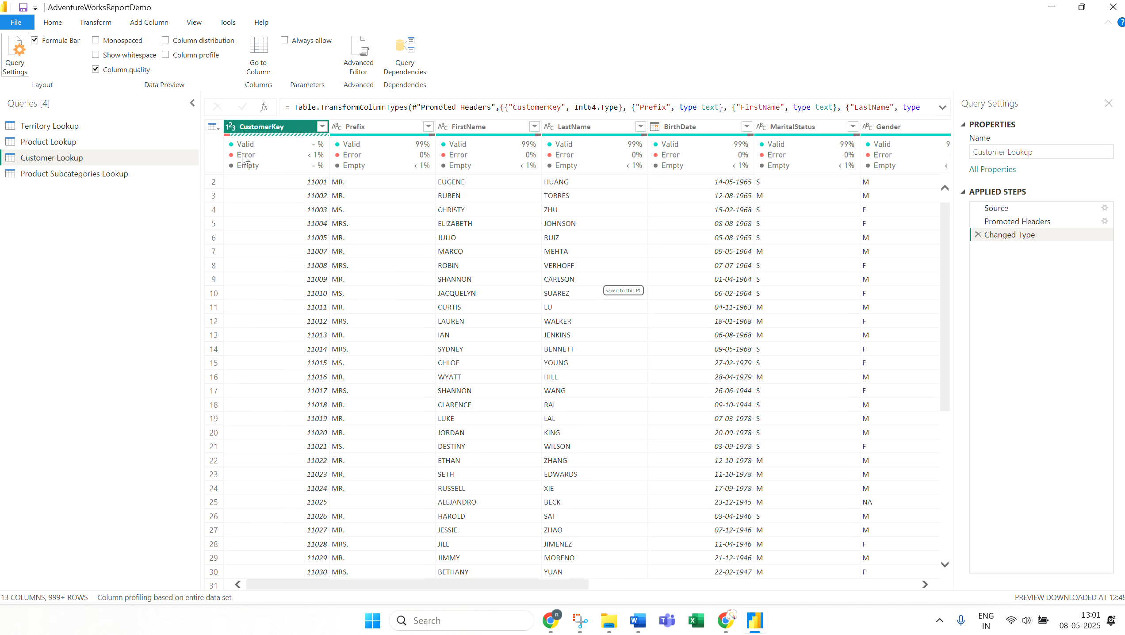
left_click(279, 236)
mouse_move(252, 160)
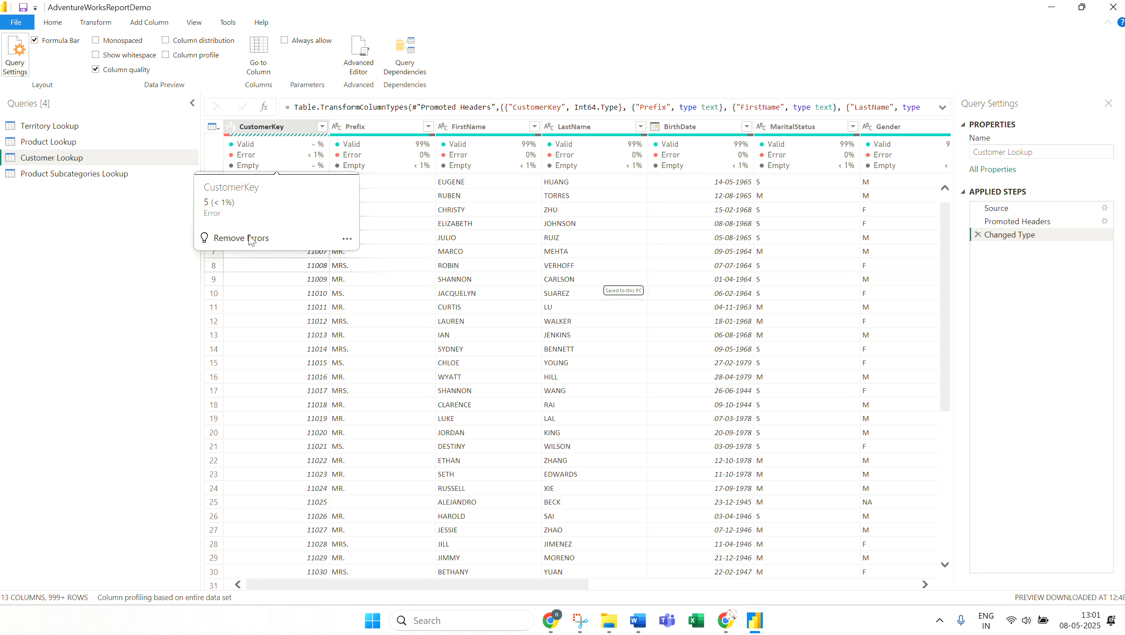
left_click(347, 239)
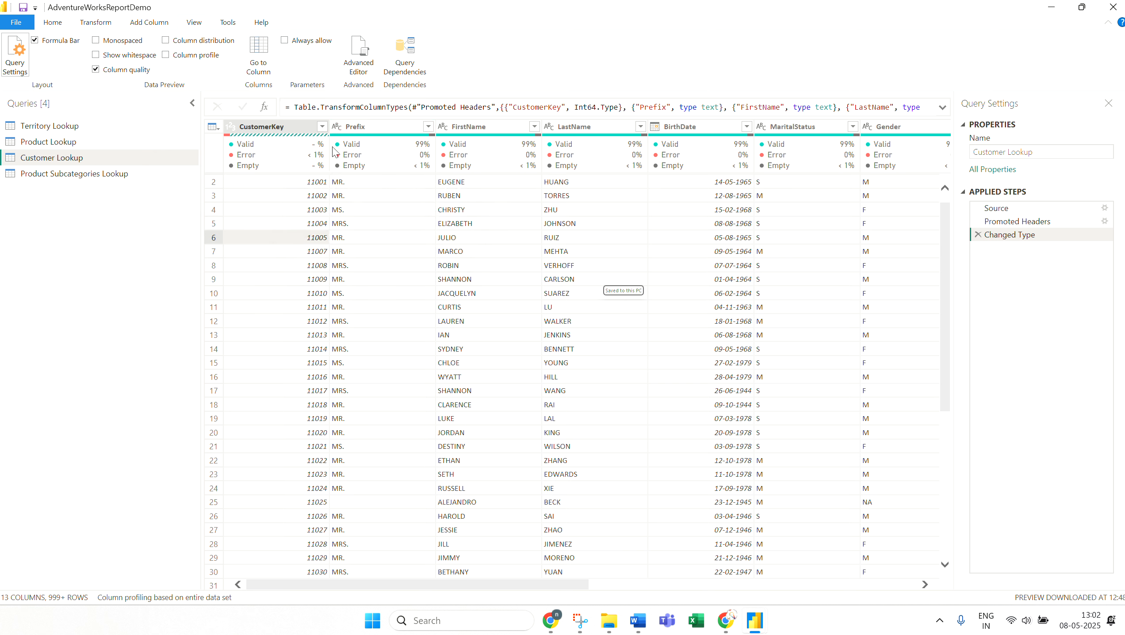
mouse_move(402, 165)
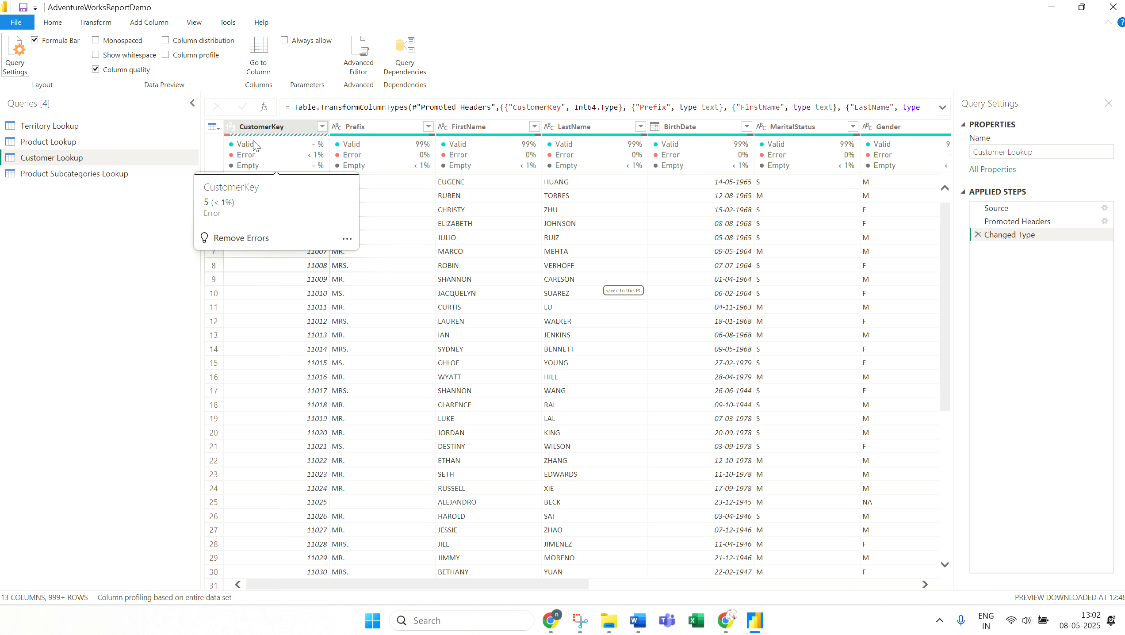
left_click(247, 238)
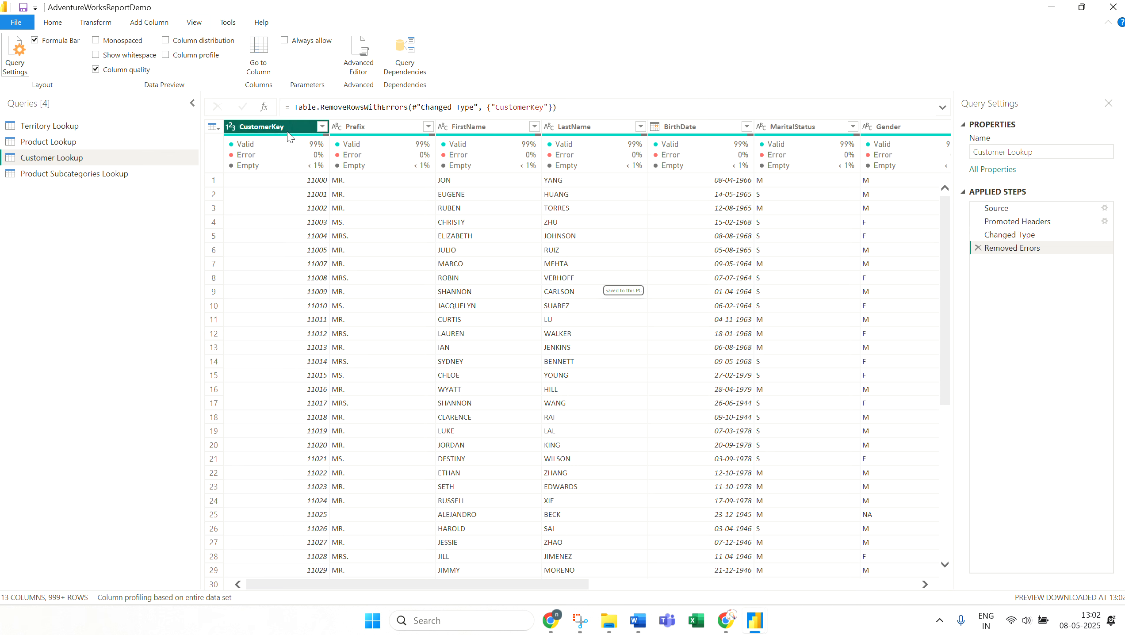
Step: Remove the rows with an empty value in the CustomerKey column
mouse_move(251, 167)
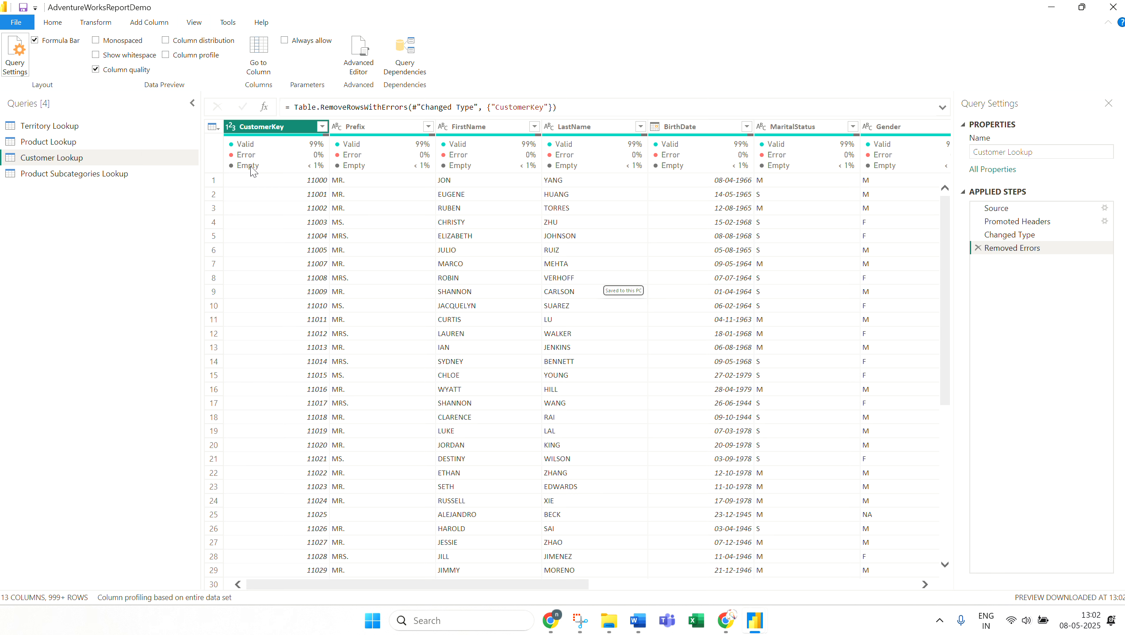
left_click(393, 208)
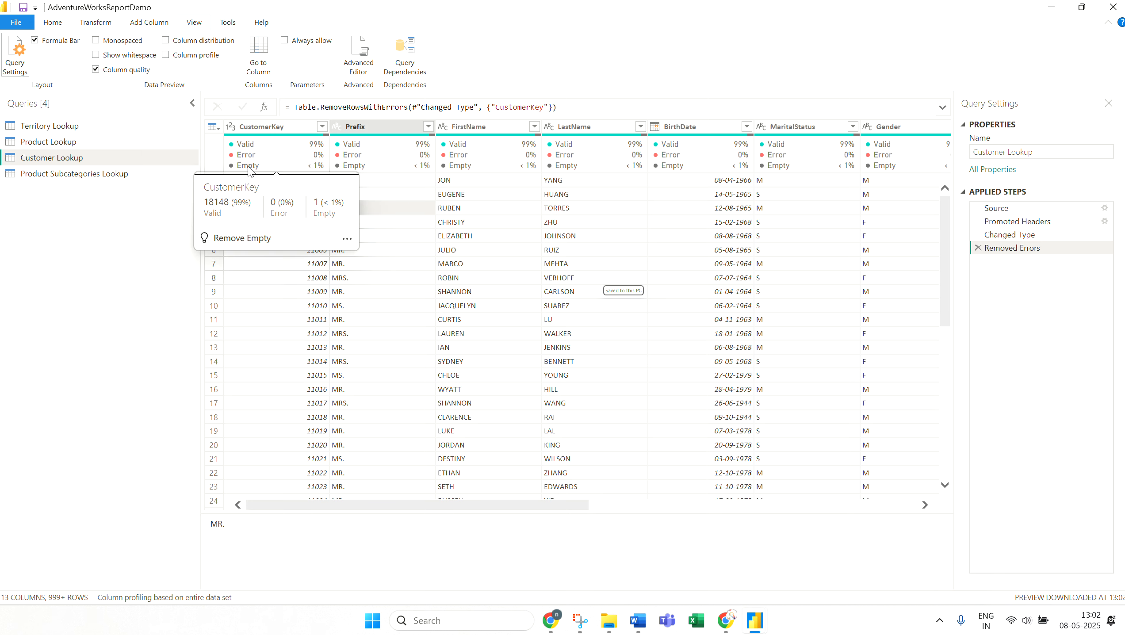
left_click(231, 240)
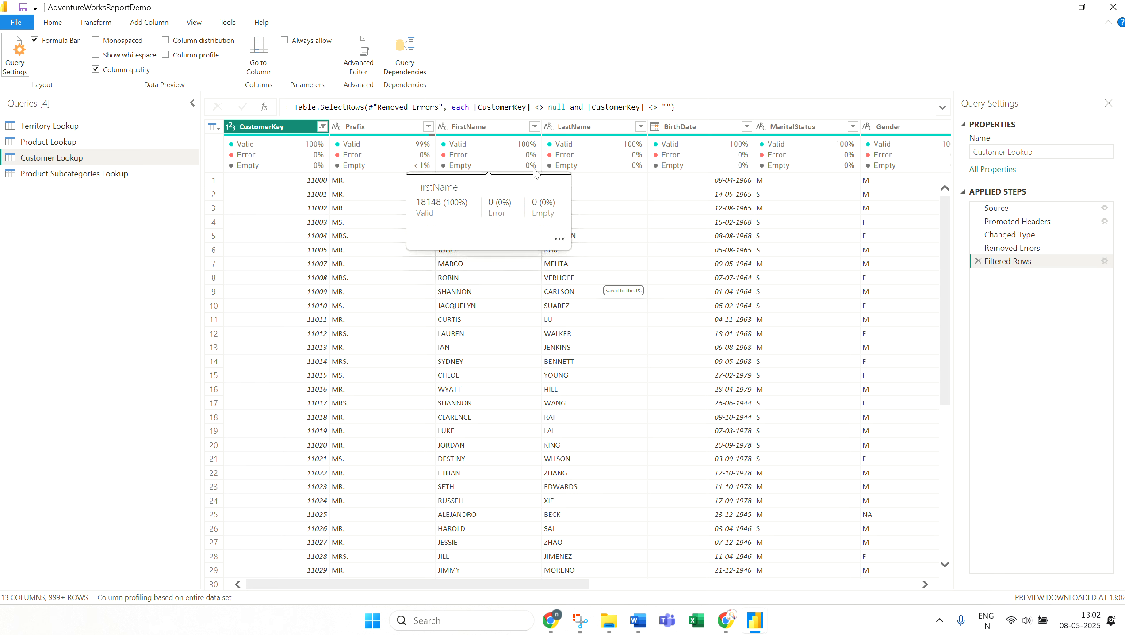
Step: Check the valid and empty figures of the columns to the right of Prefix, from FirstName through Gender
mouse_move(629, 170)
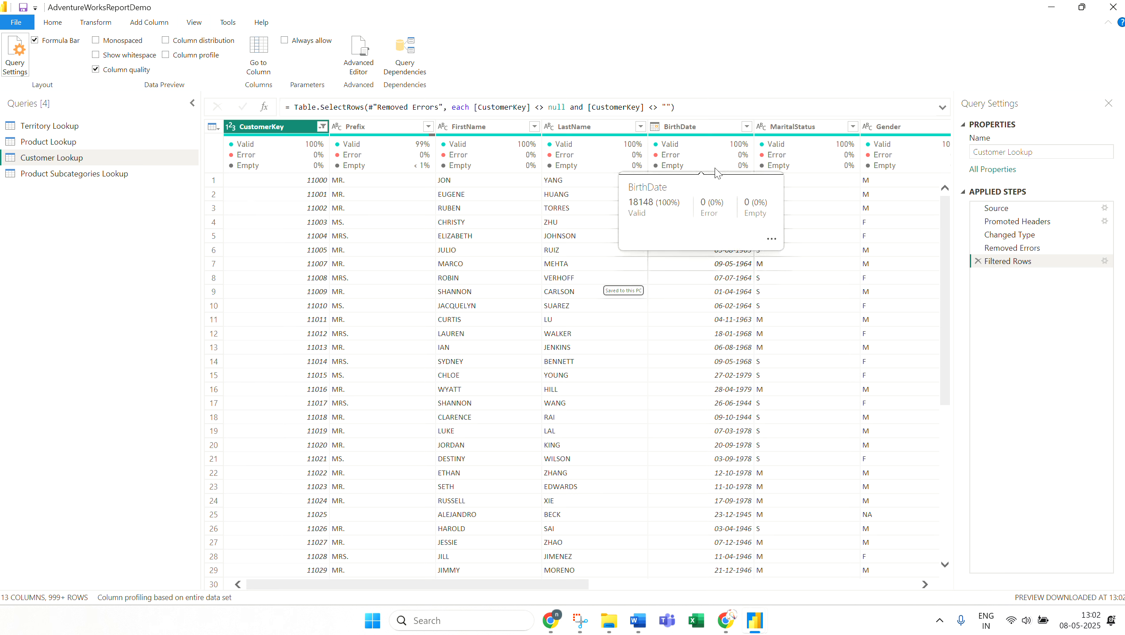
mouse_move(858, 173)
mouse_move(903, 174)
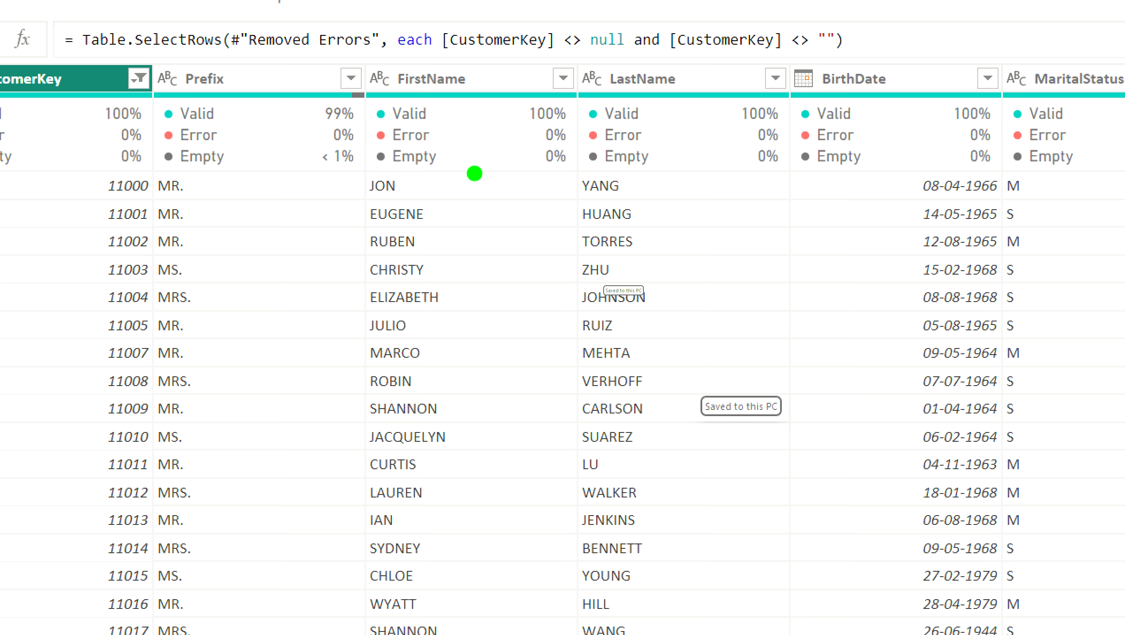
left_click_drag(474, 174, 570, 173)
left_click_drag(706, 172, 847, 171)
left_click_drag(951, 177, 1066, 177)
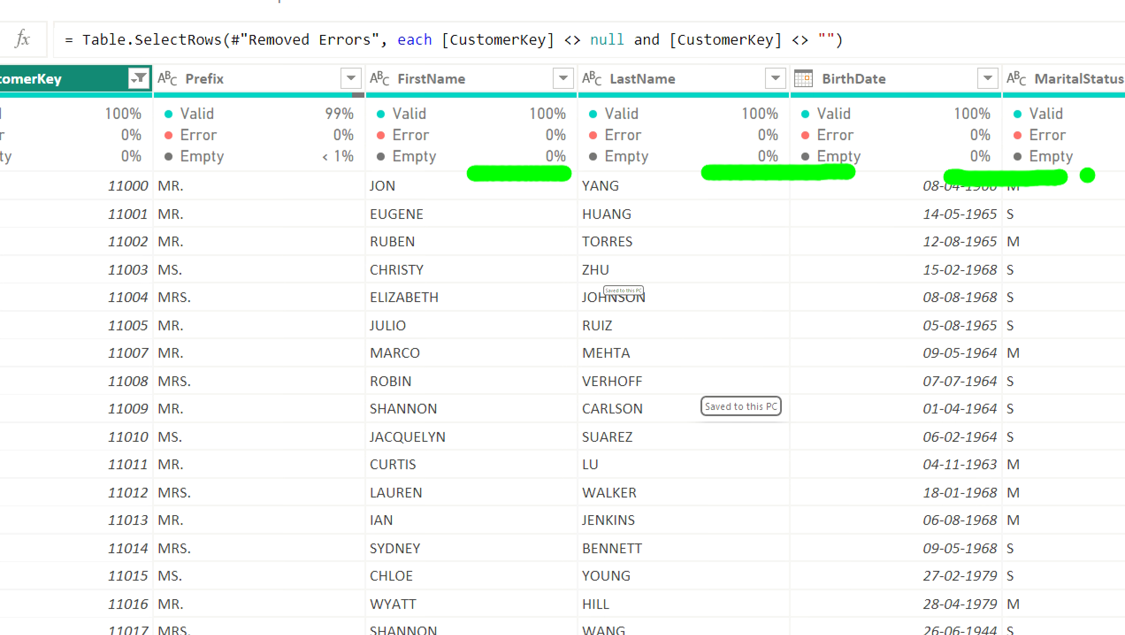
key("Escape")
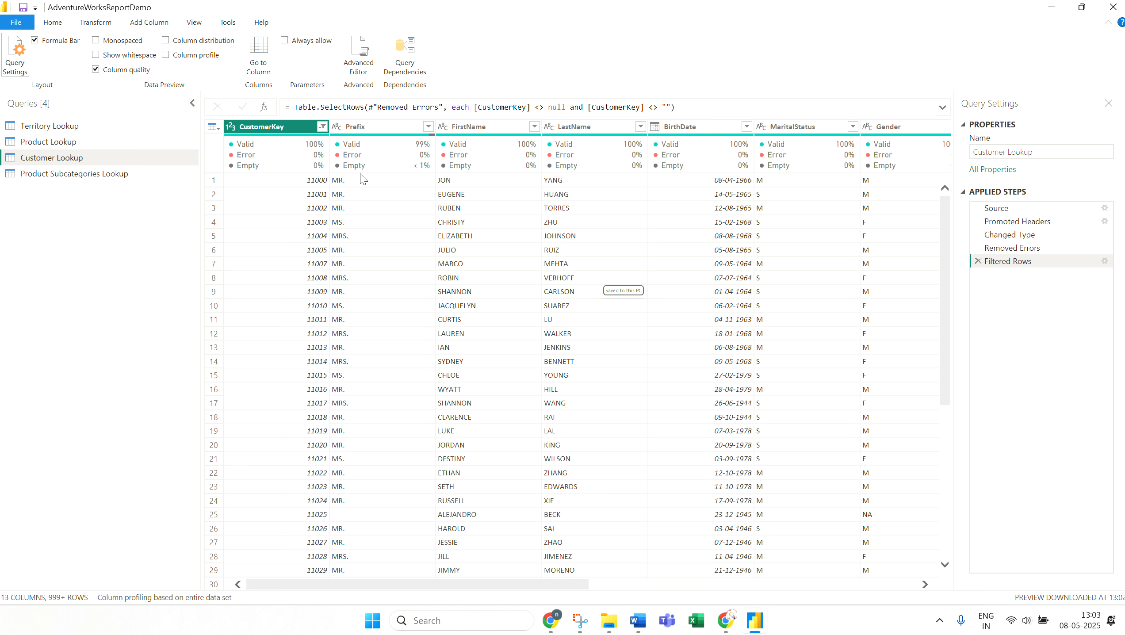
Step: Try keeping only the rows with errors in the Prefix column, deleting the Kept Errors step after each attempt
mouse_move(360, 169)
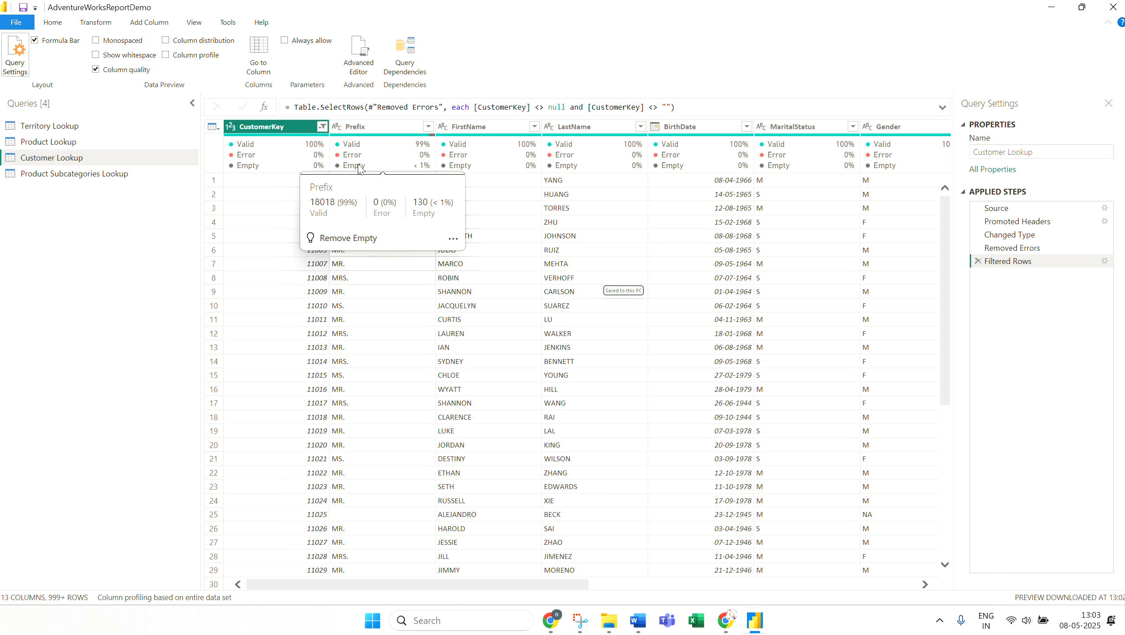
left_click(453, 239)
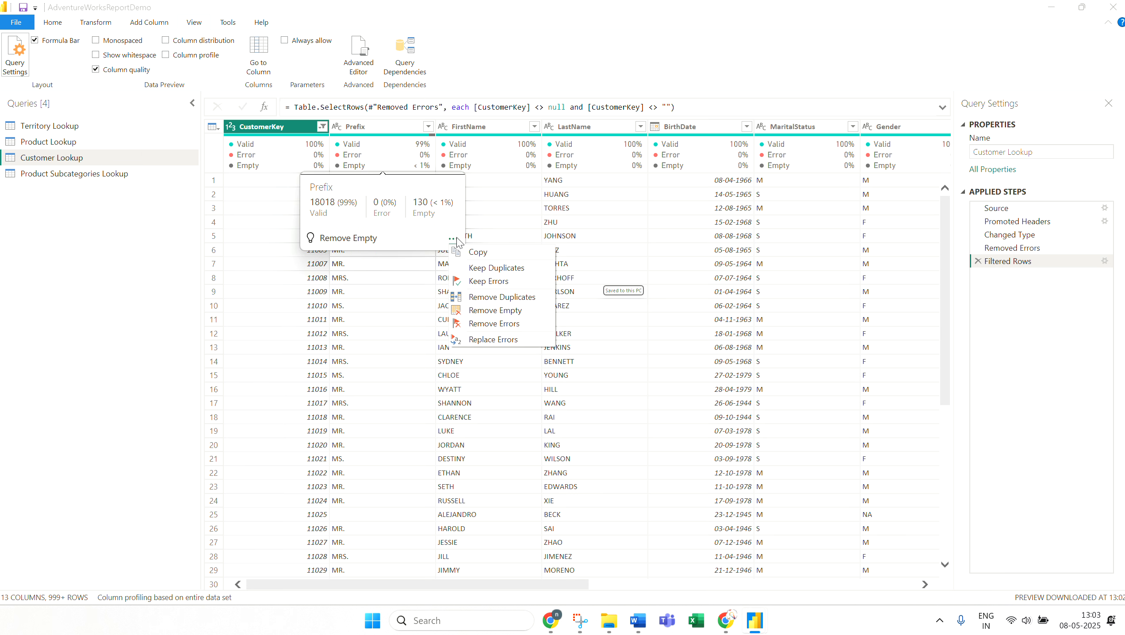
left_click(484, 284)
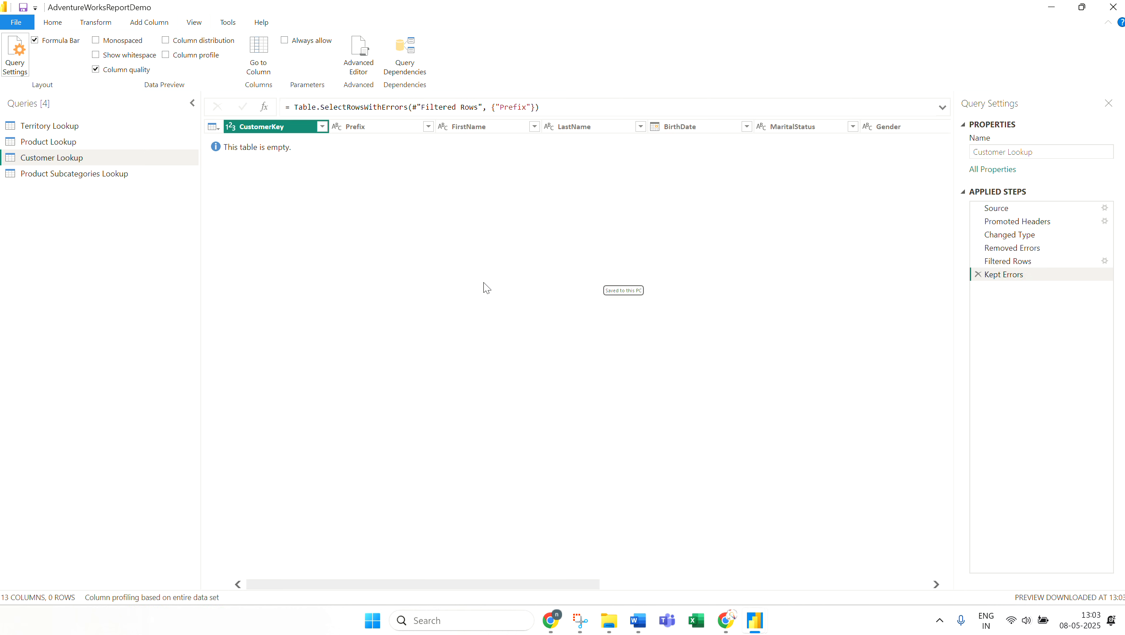
left_click(977, 274)
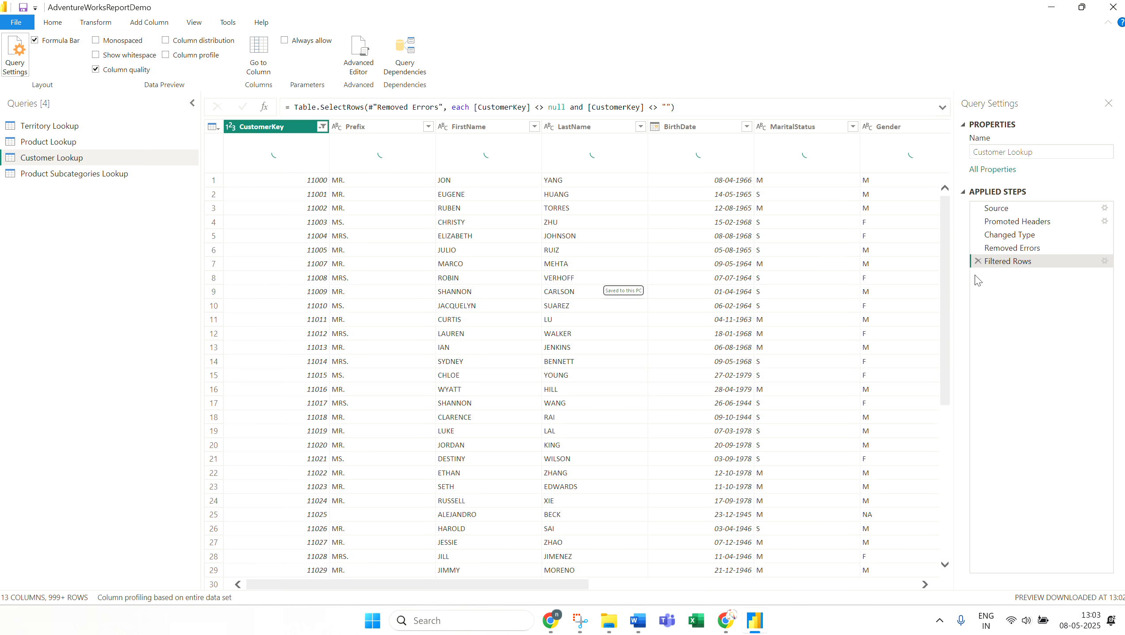
left_click(405, 131)
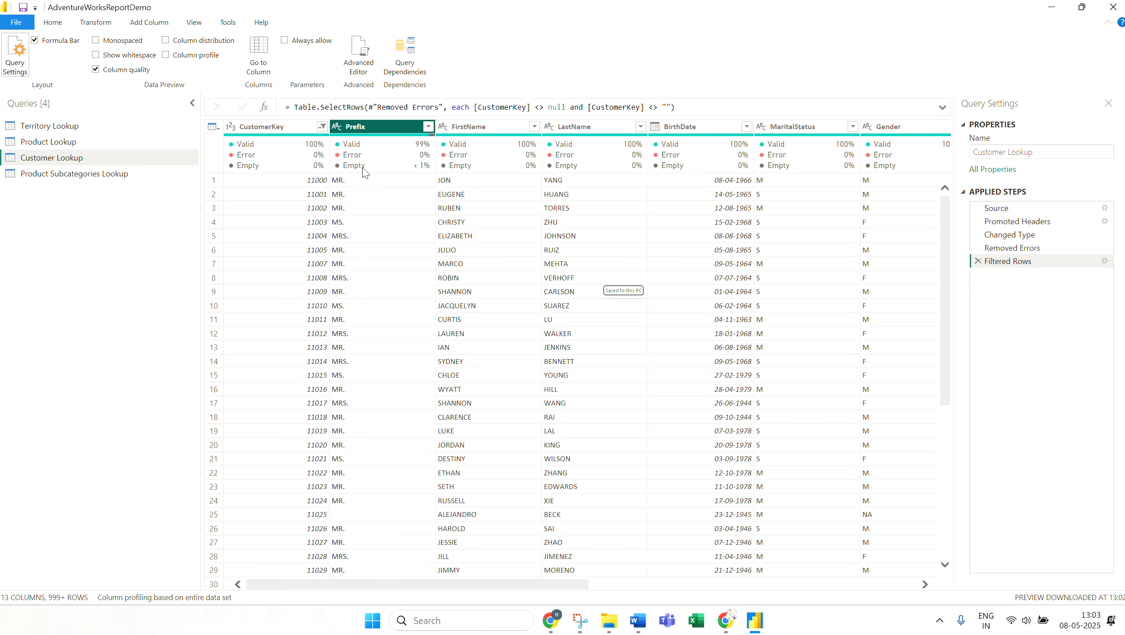
mouse_move(357, 171)
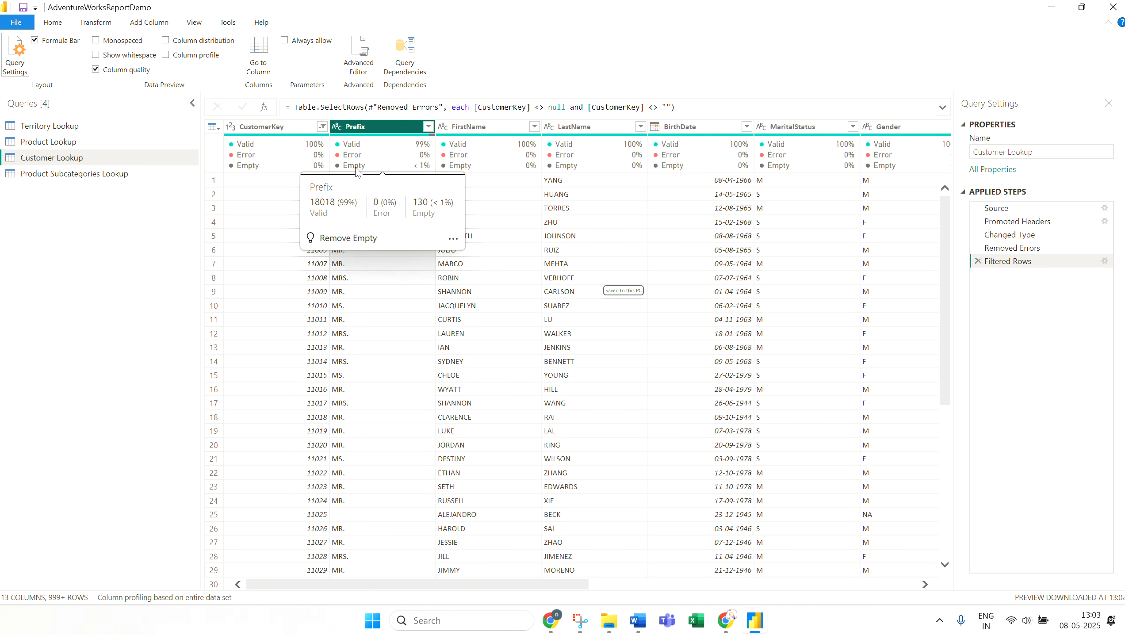
left_click(453, 239)
left_click(494, 282)
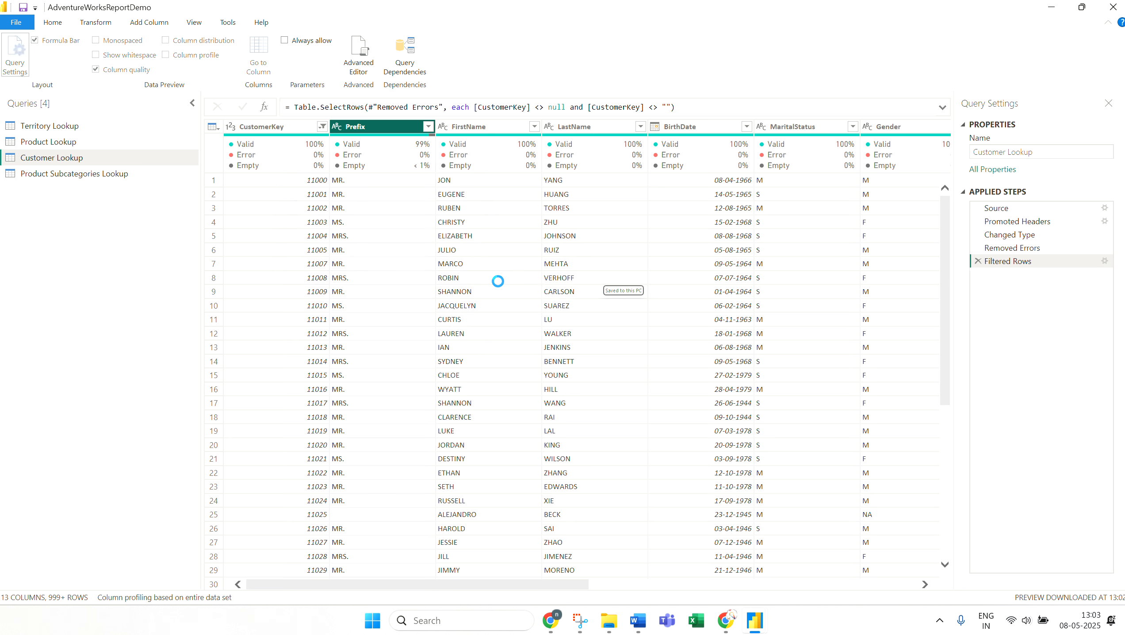
left_click(977, 274)
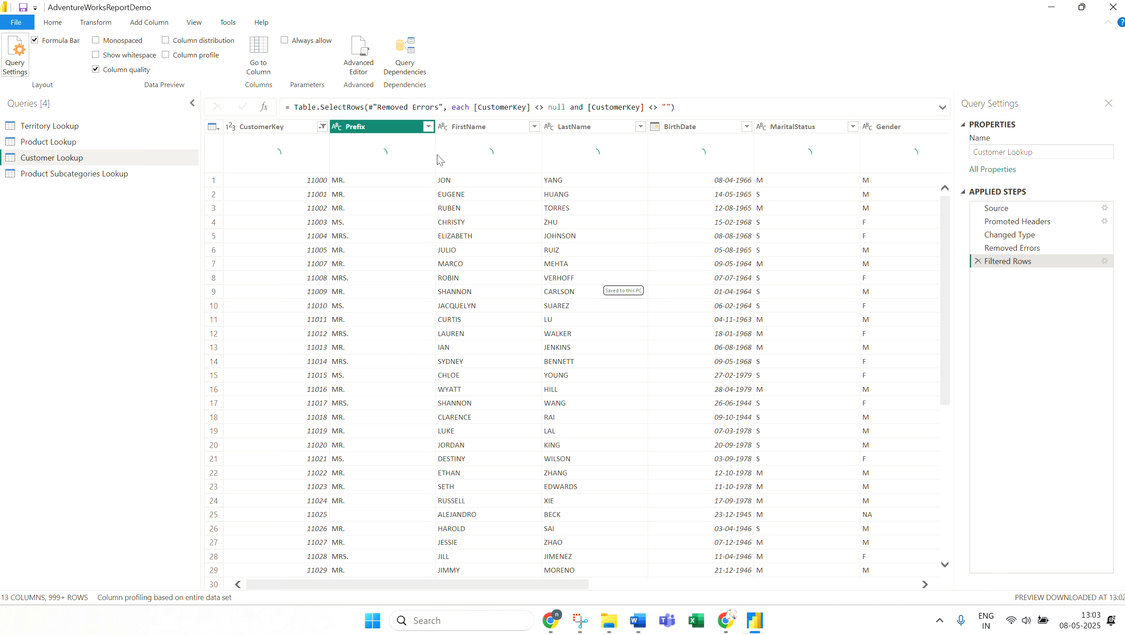
Step: Turn on the Column distribution and Column profile data previews to inspect distinct and unique values and the statistics of the Prefix column
mouse_move(437, 144)
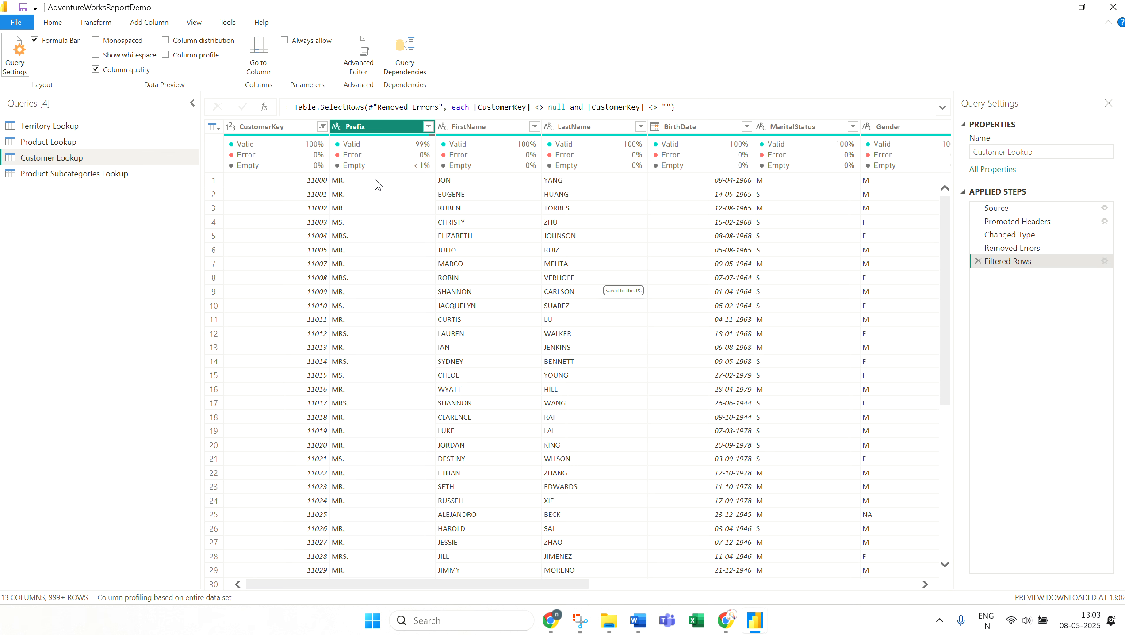
scroll(409, 311, "down", 6)
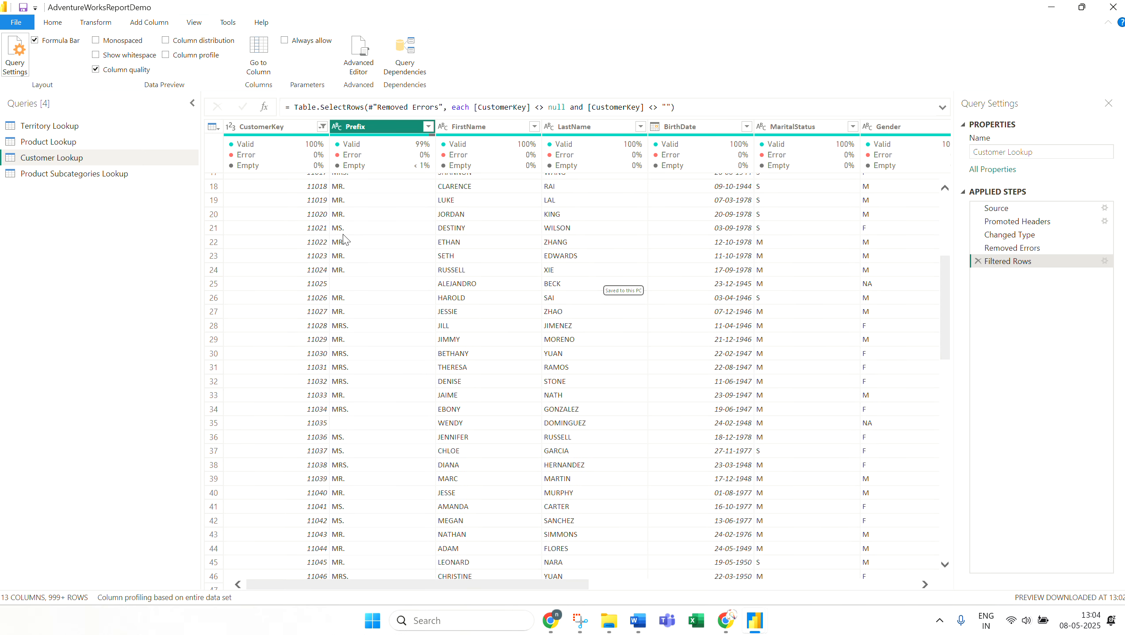
scroll(347, 240, "up", 3)
mouse_move(354, 169)
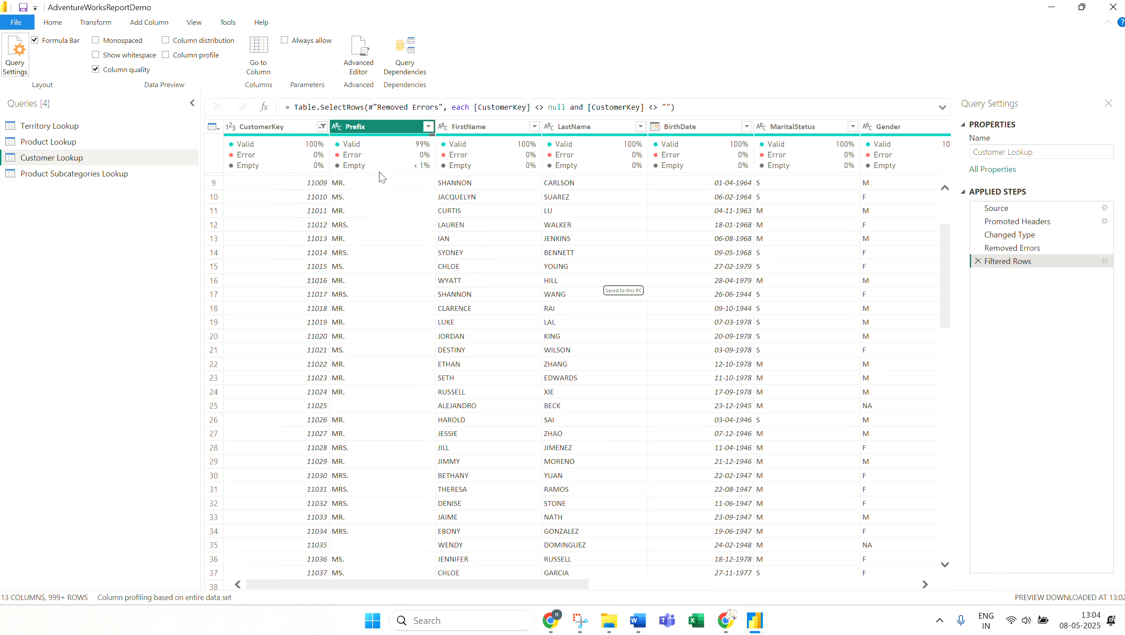
left_click(166, 41)
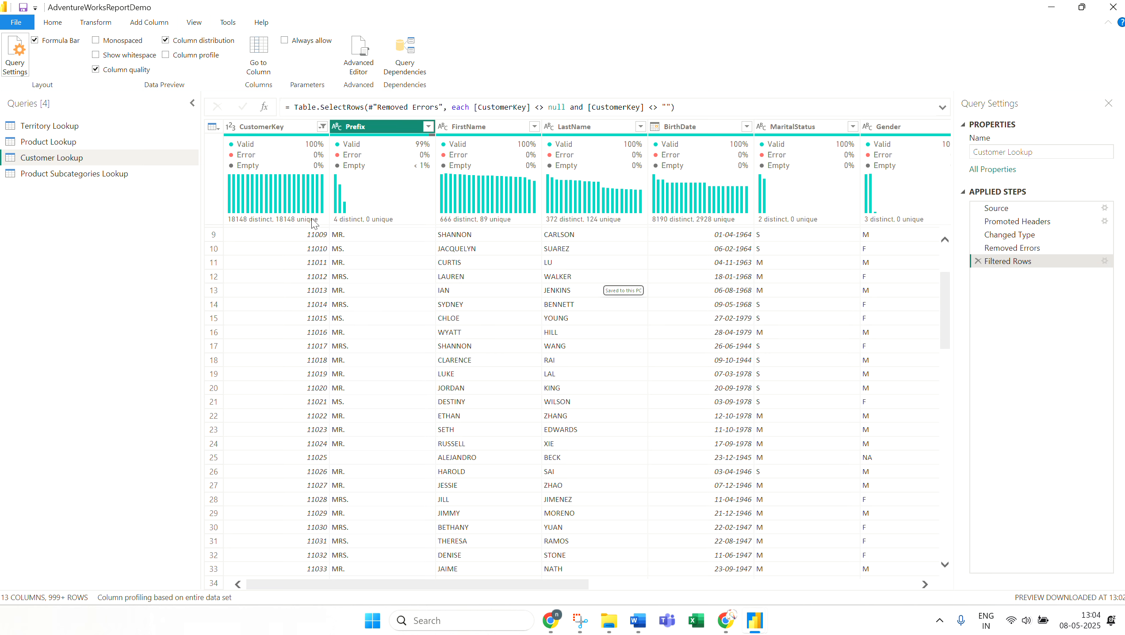
mouse_move(234, 220)
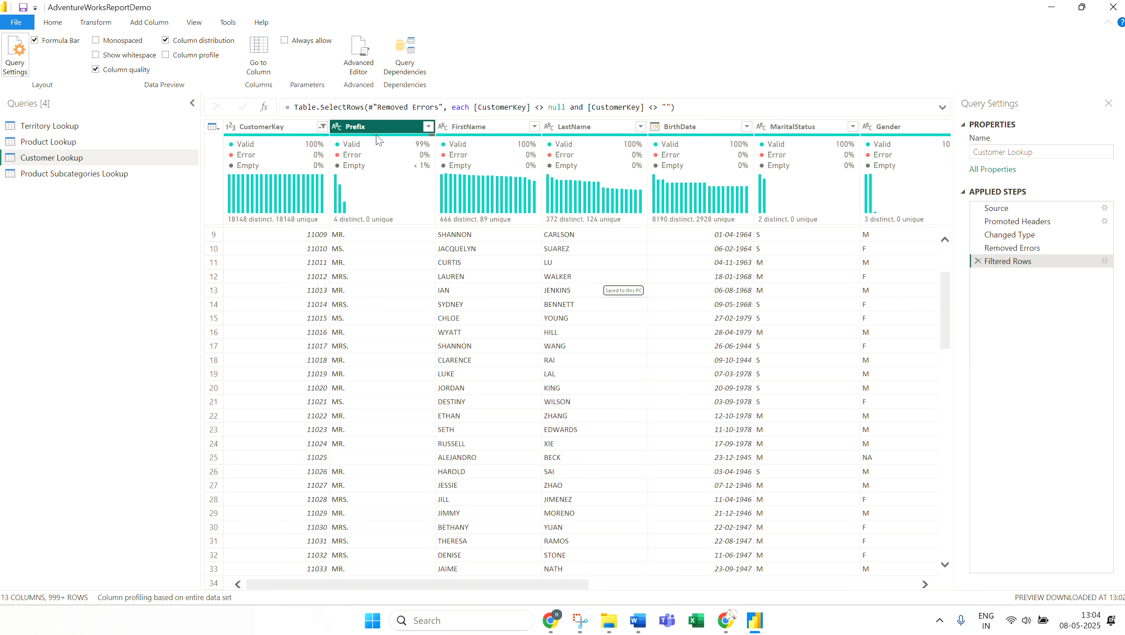
mouse_move(342, 229)
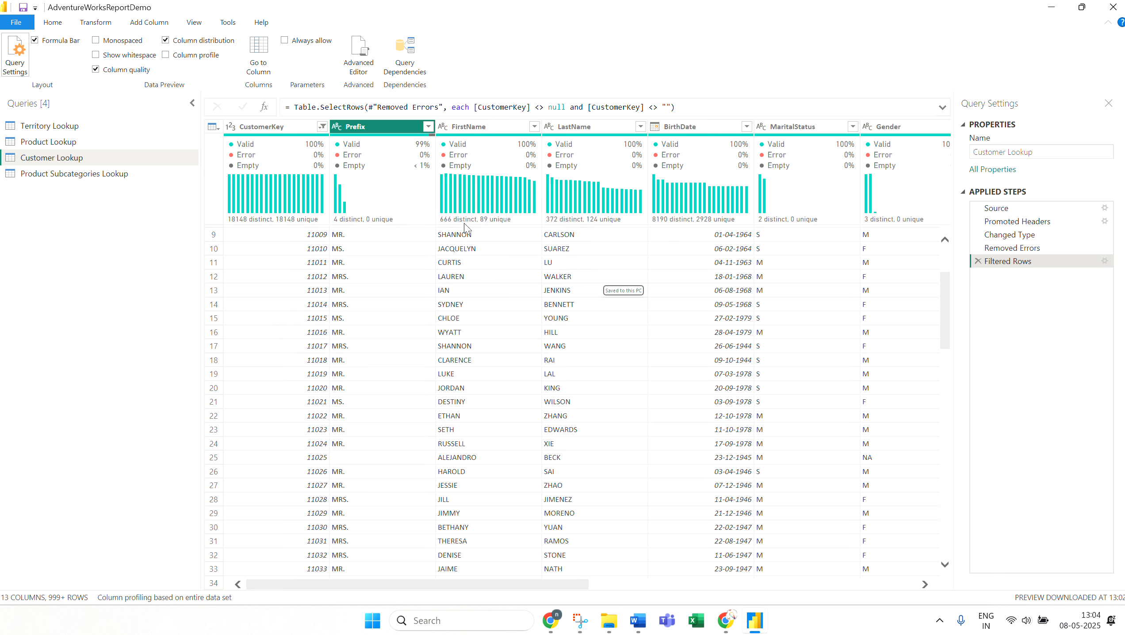
mouse_move(450, 228)
mouse_move(561, 192)
mouse_move(338, 189)
left_click(166, 55)
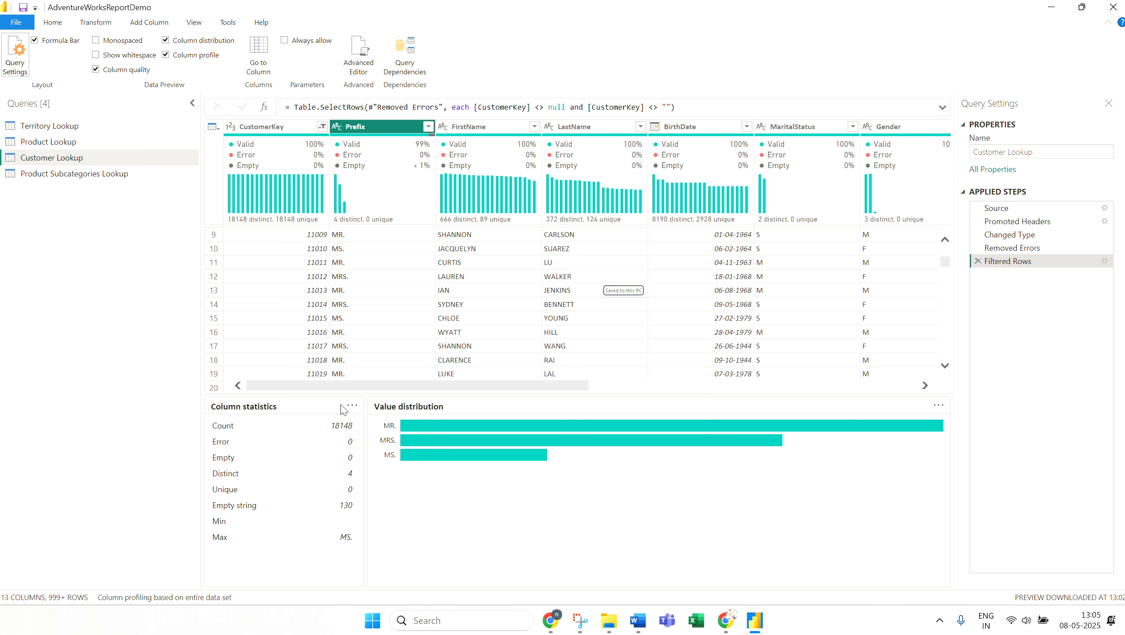
Step: Examine the AnnualIncome column's statistics, including minimum, maximum, average and standard deviation, along with its value distribution
left_click_drag(558, 388, 766, 392)
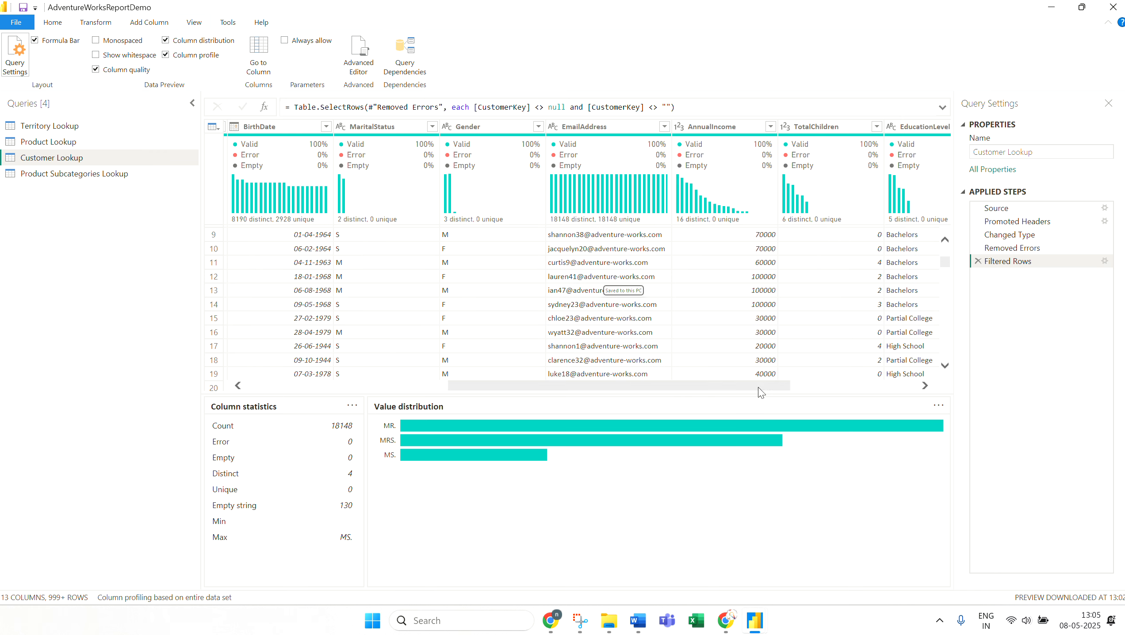
left_click(734, 128)
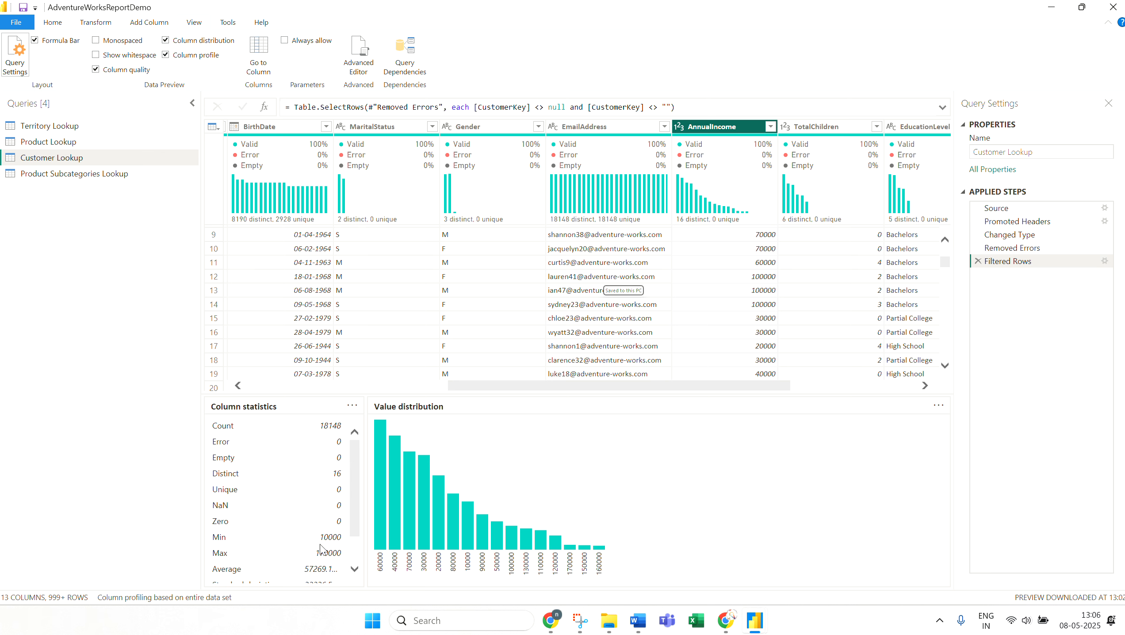
scroll(360, 498, "down", 1)
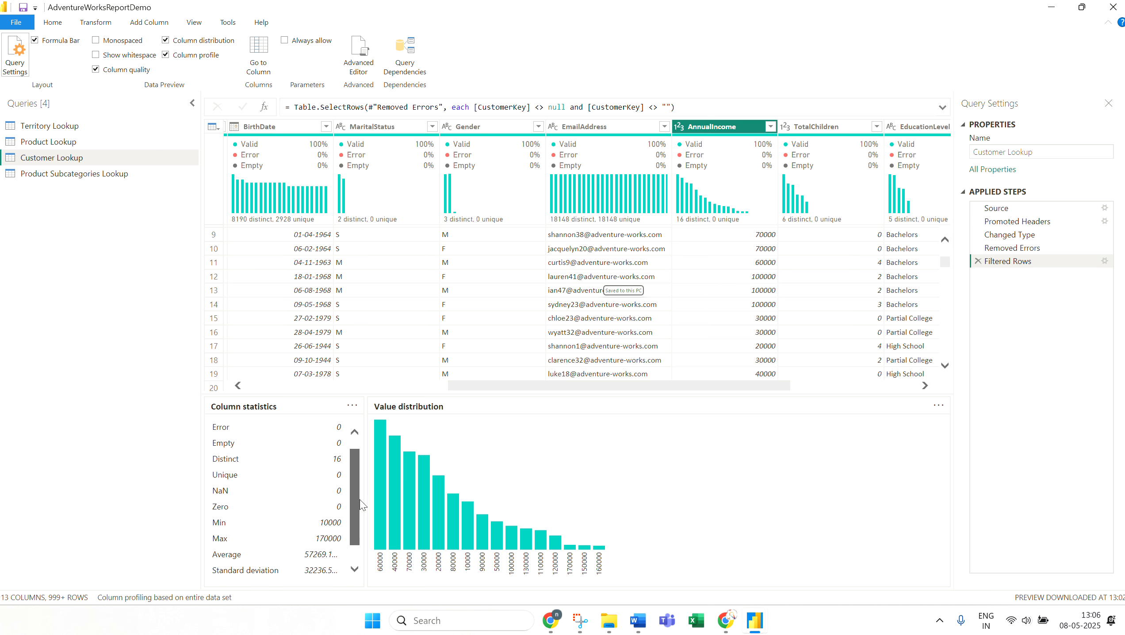
scroll(363, 498, "down", 1)
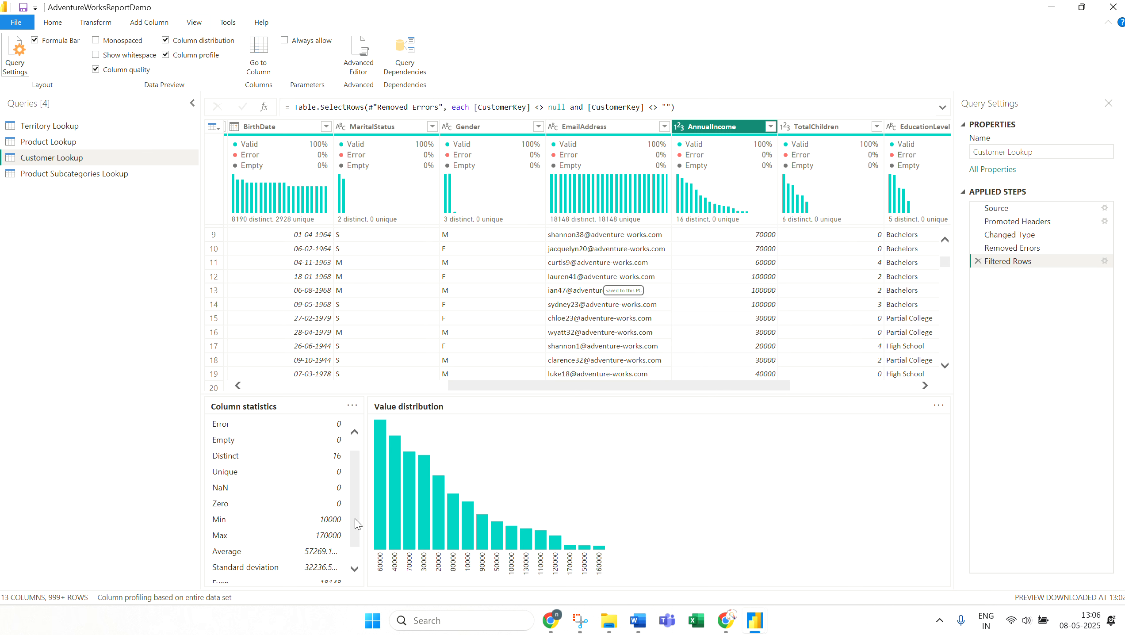
scroll(358, 525, "down", 1)
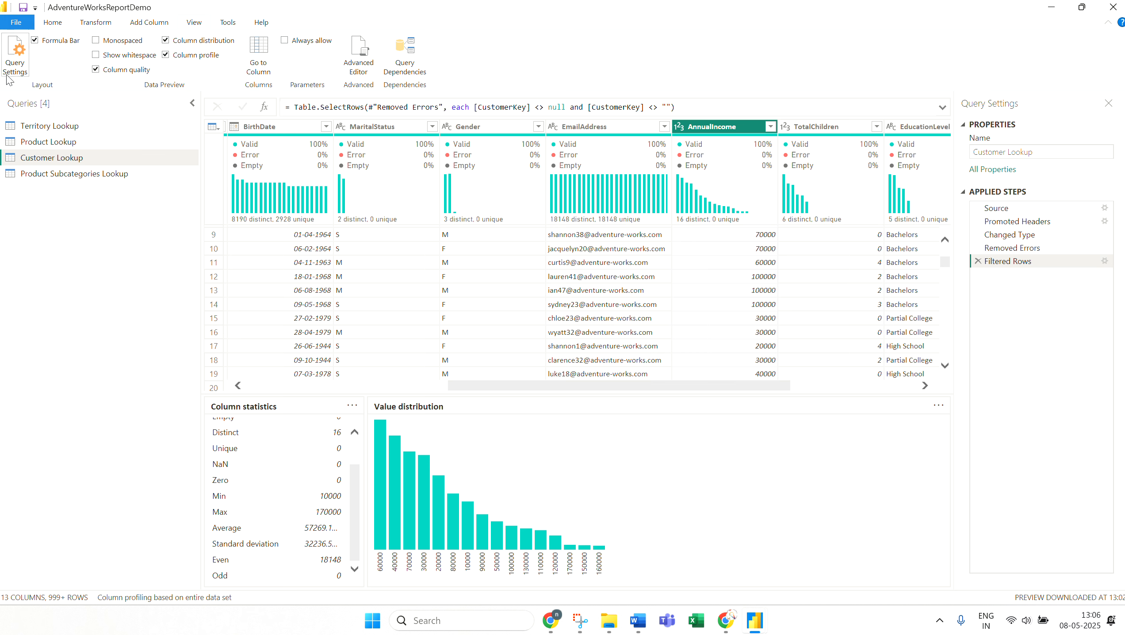
Step: Close the query editor and apply the cleaned queries to the report
left_click(54, 25)
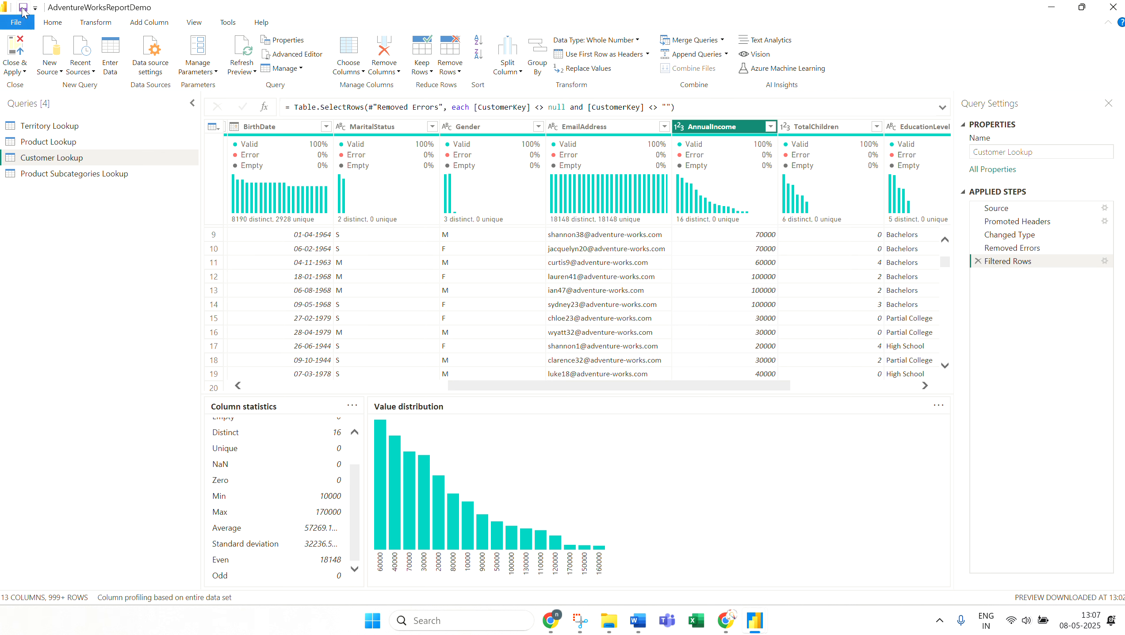
left_click(14, 47)
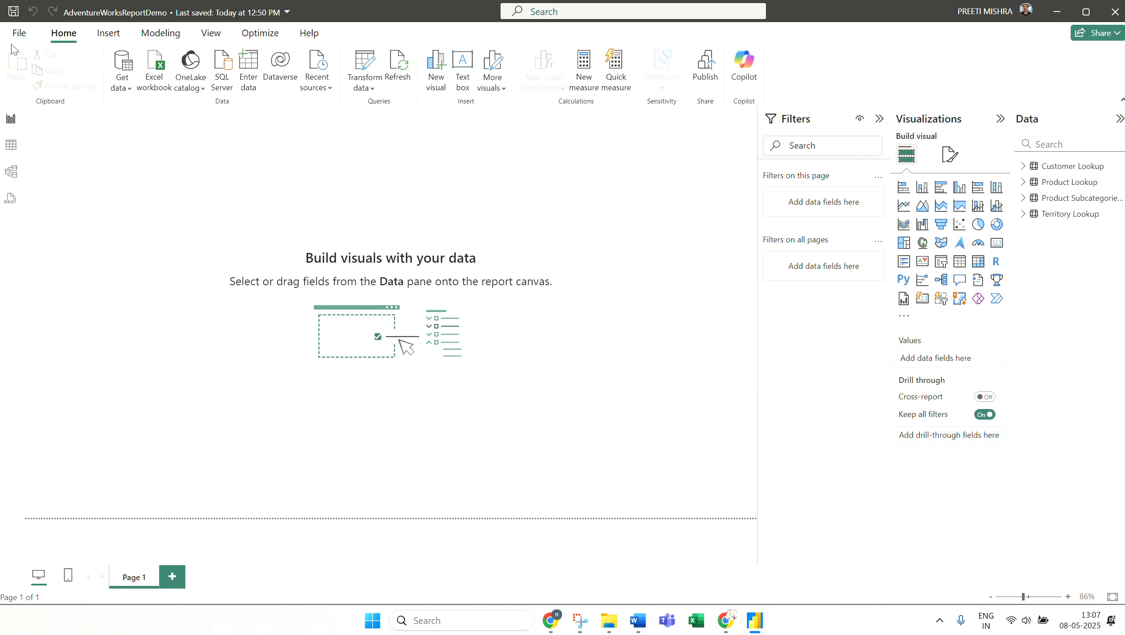